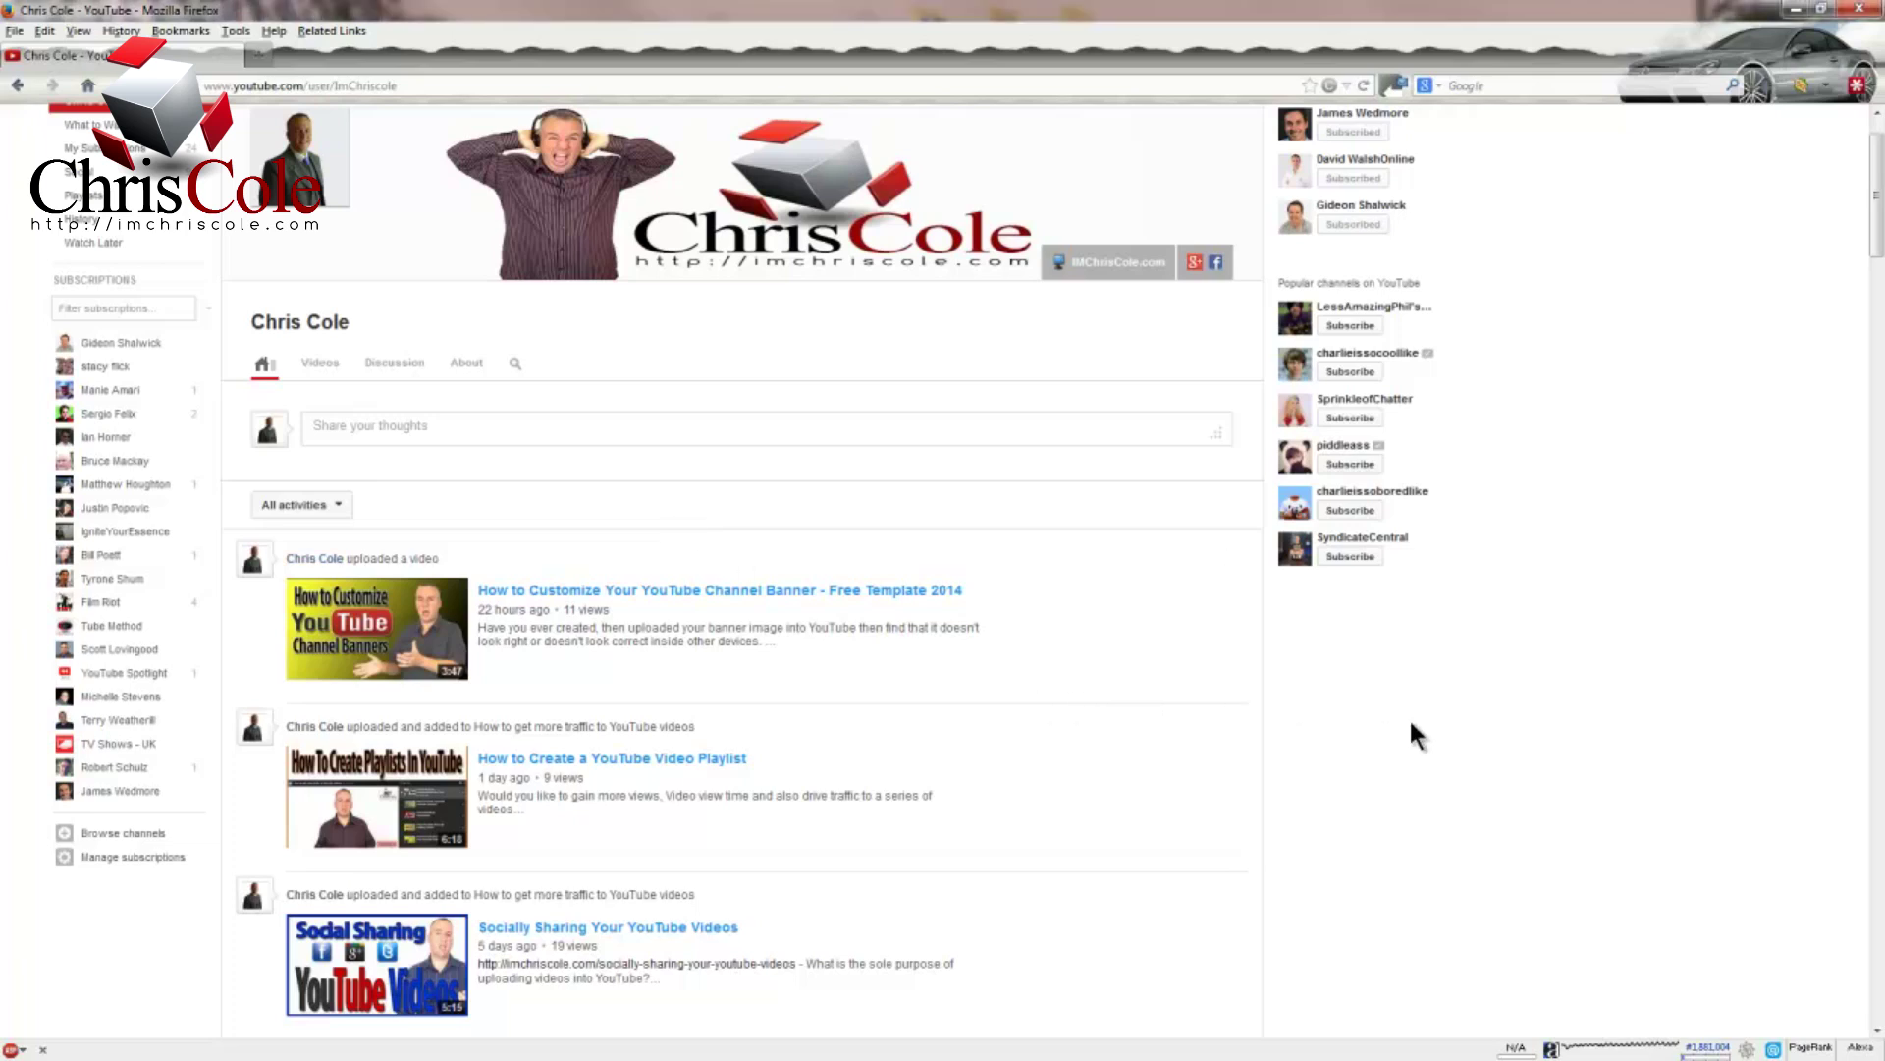
- Open the Channel navigation settings from the channel header's pencil edit menu
scroll(1410, 717, down, 5)
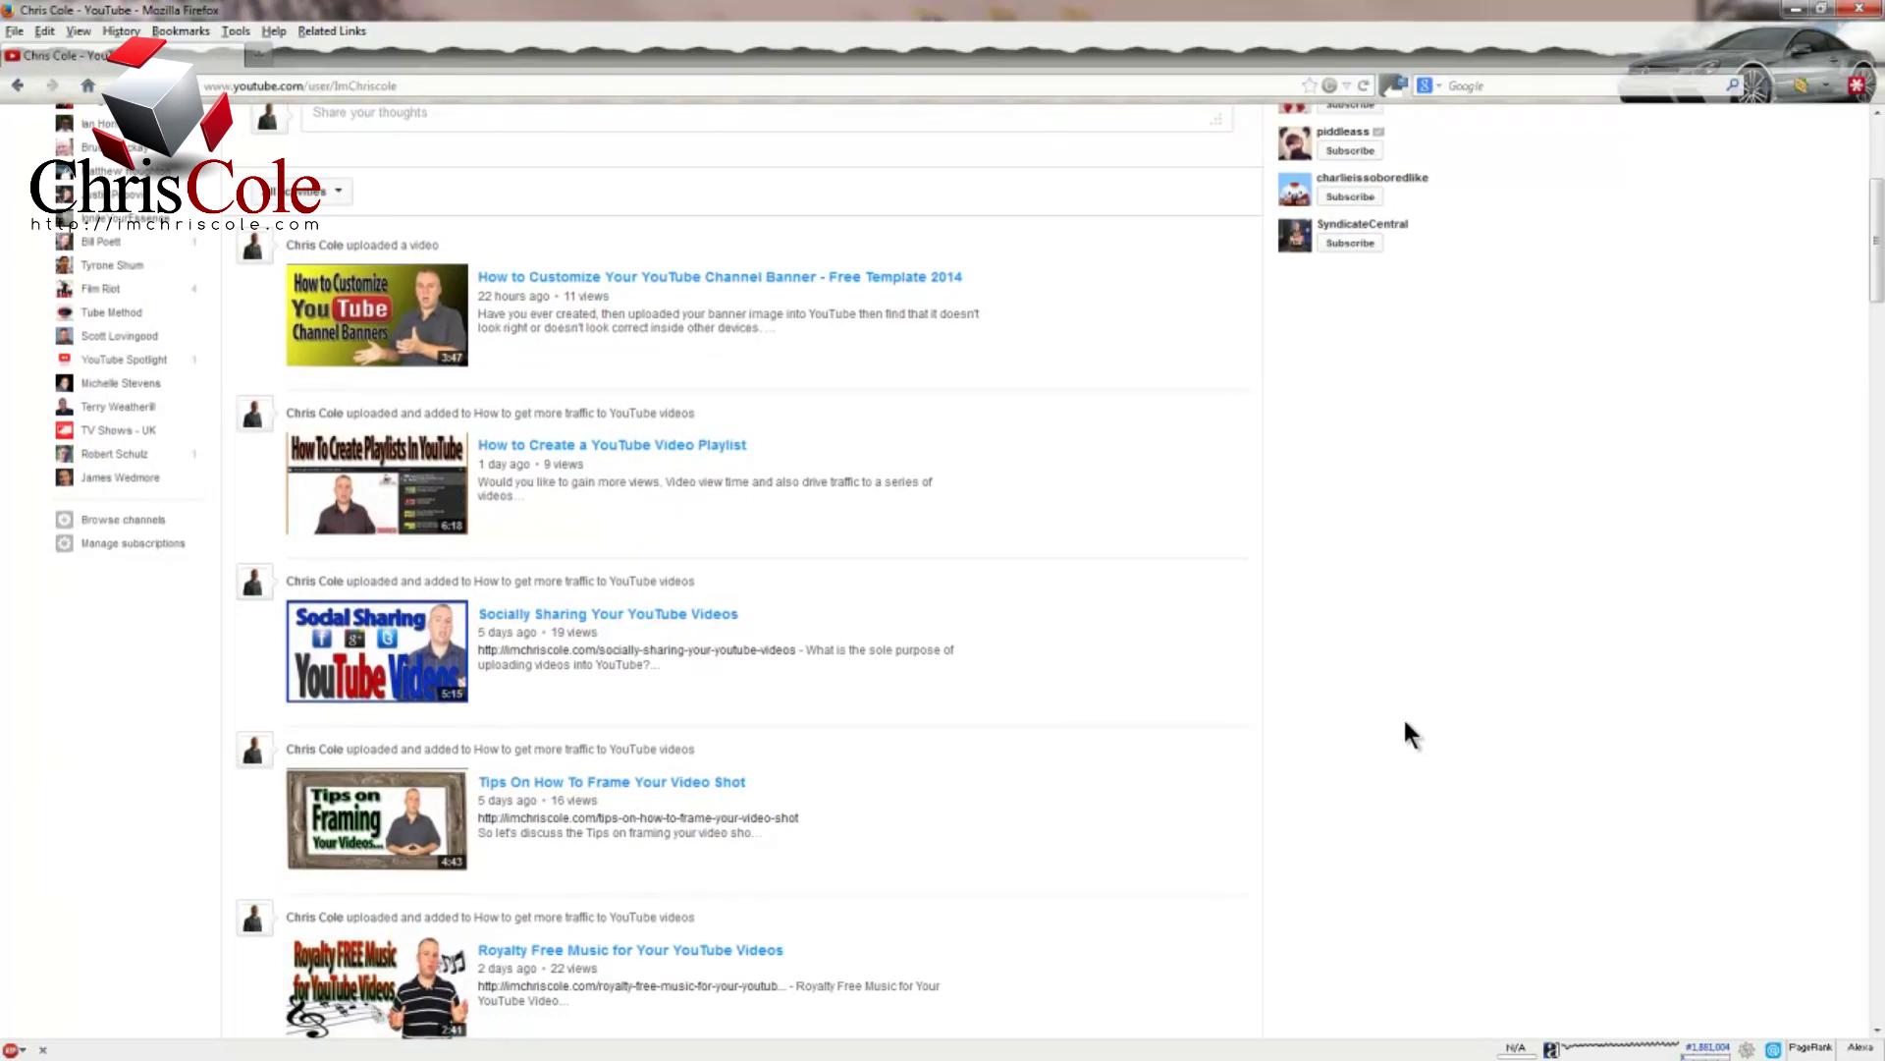
scroll(1405, 723, down, 3)
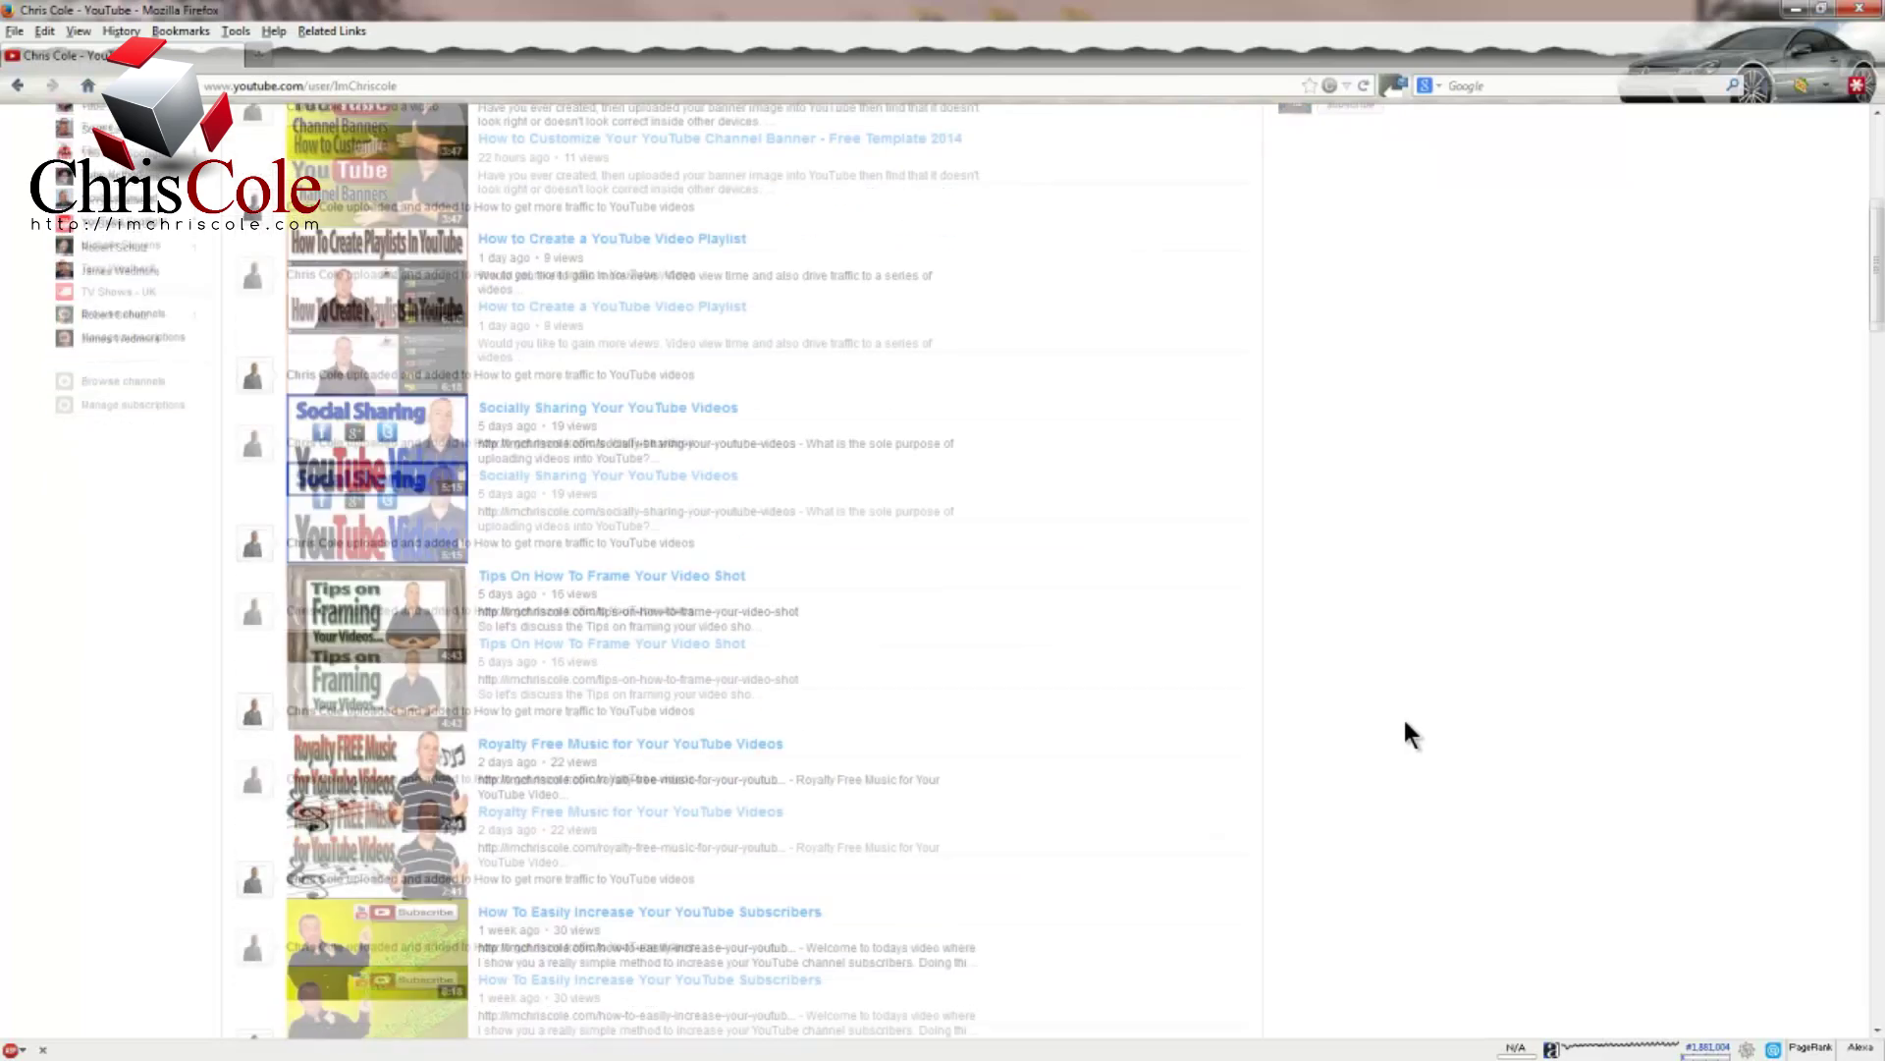
scroll(1405, 723, up, 5)
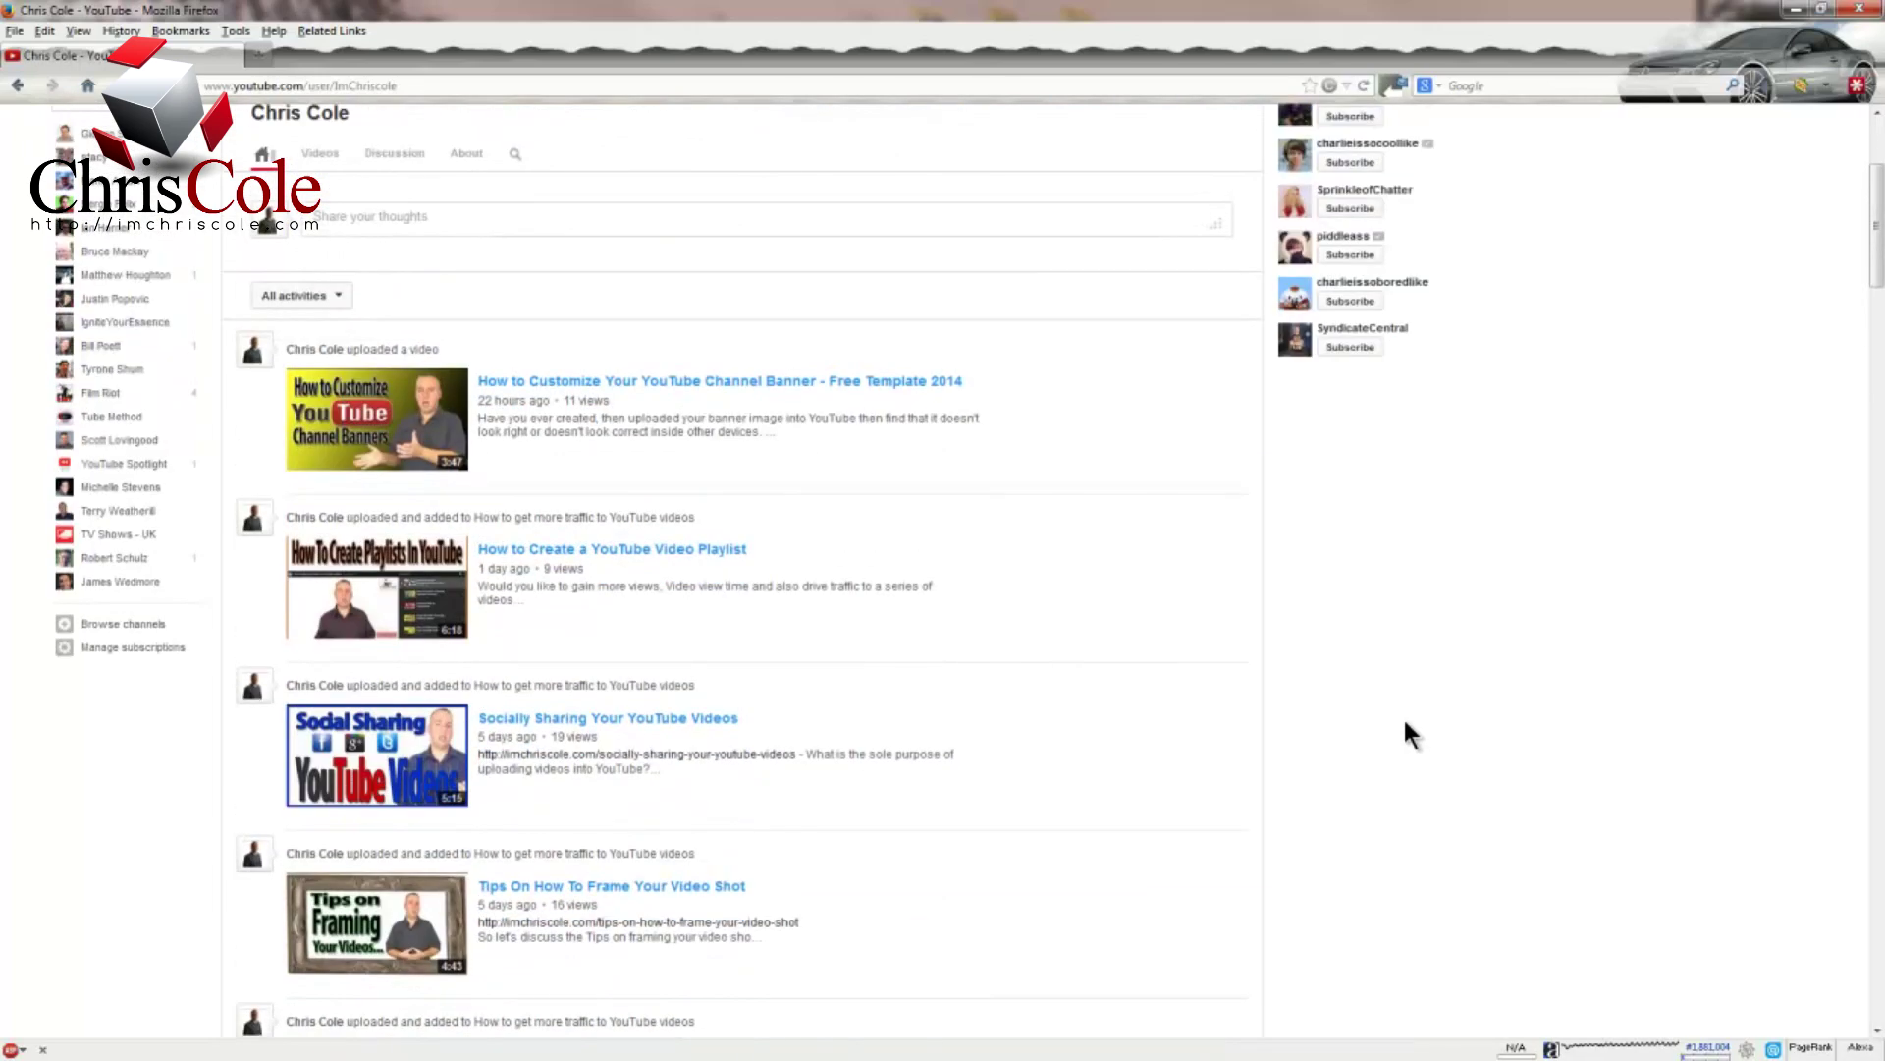
scroll(1403, 722, up, 2)
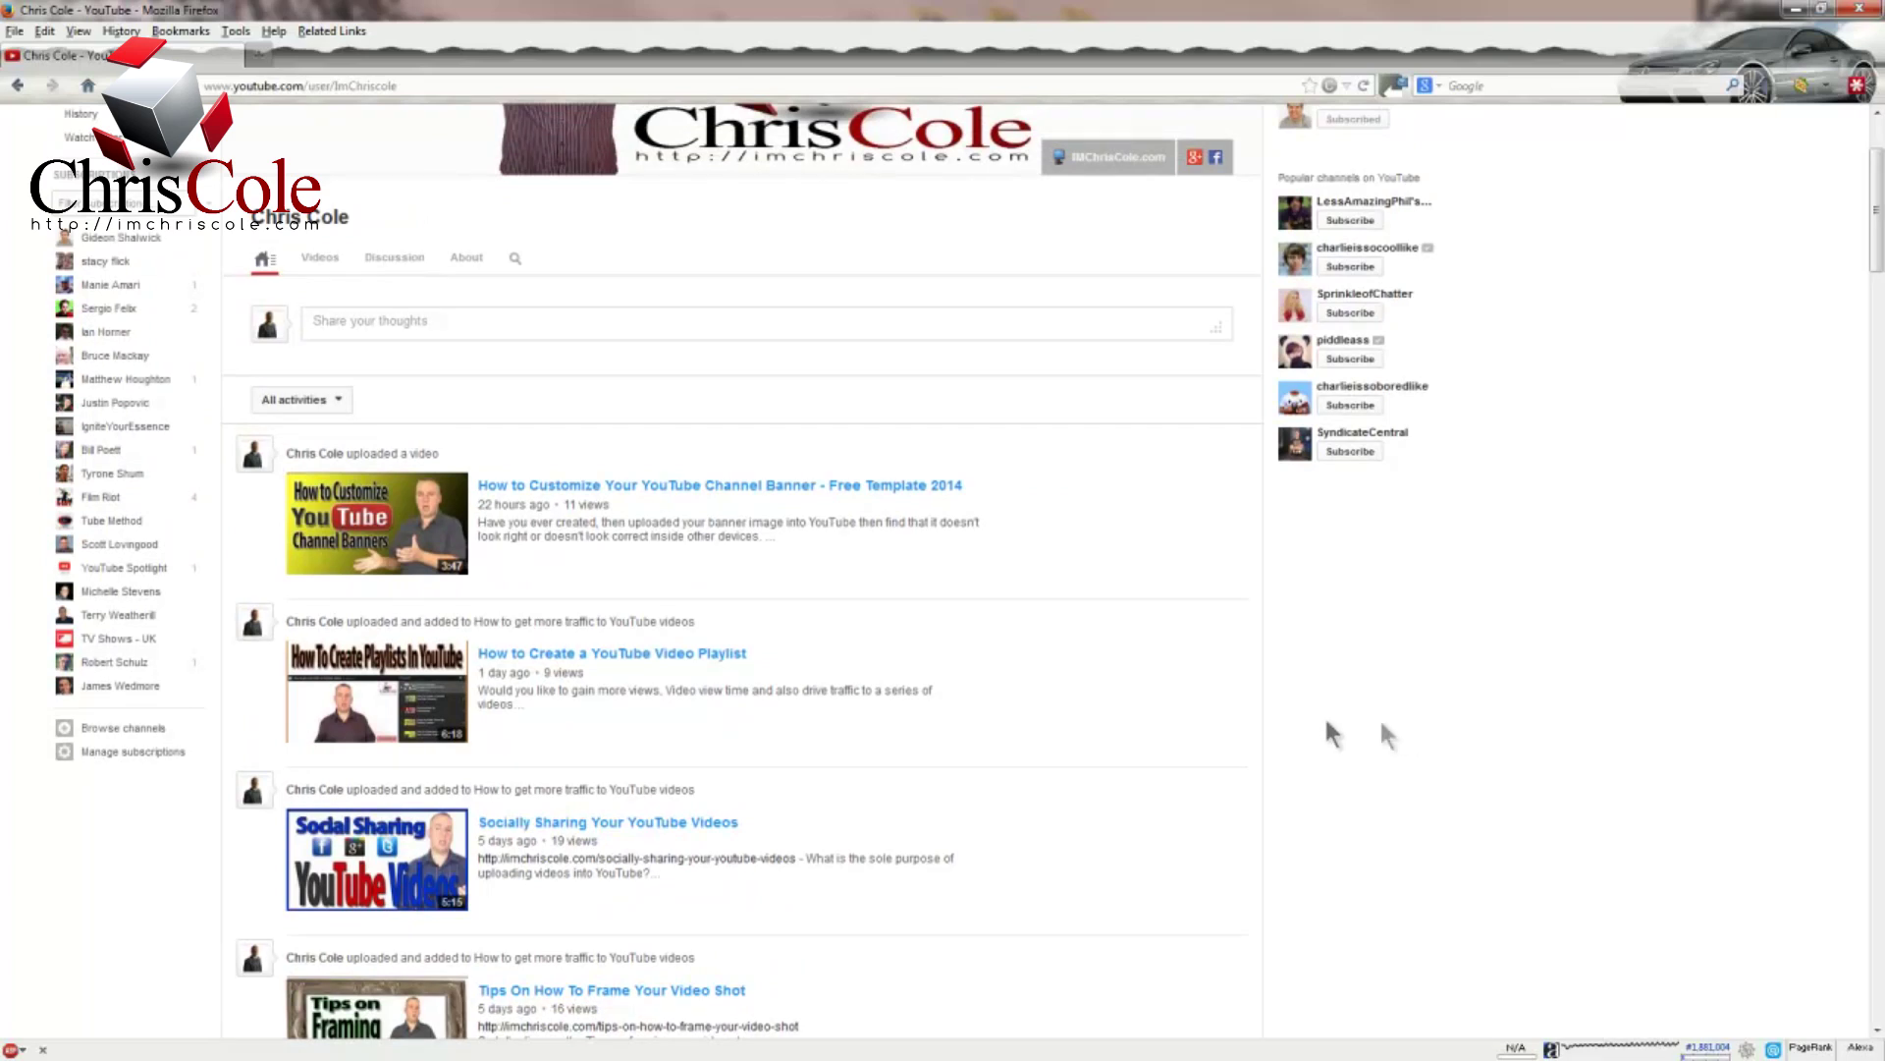
scroll(905, 655, up, 2)
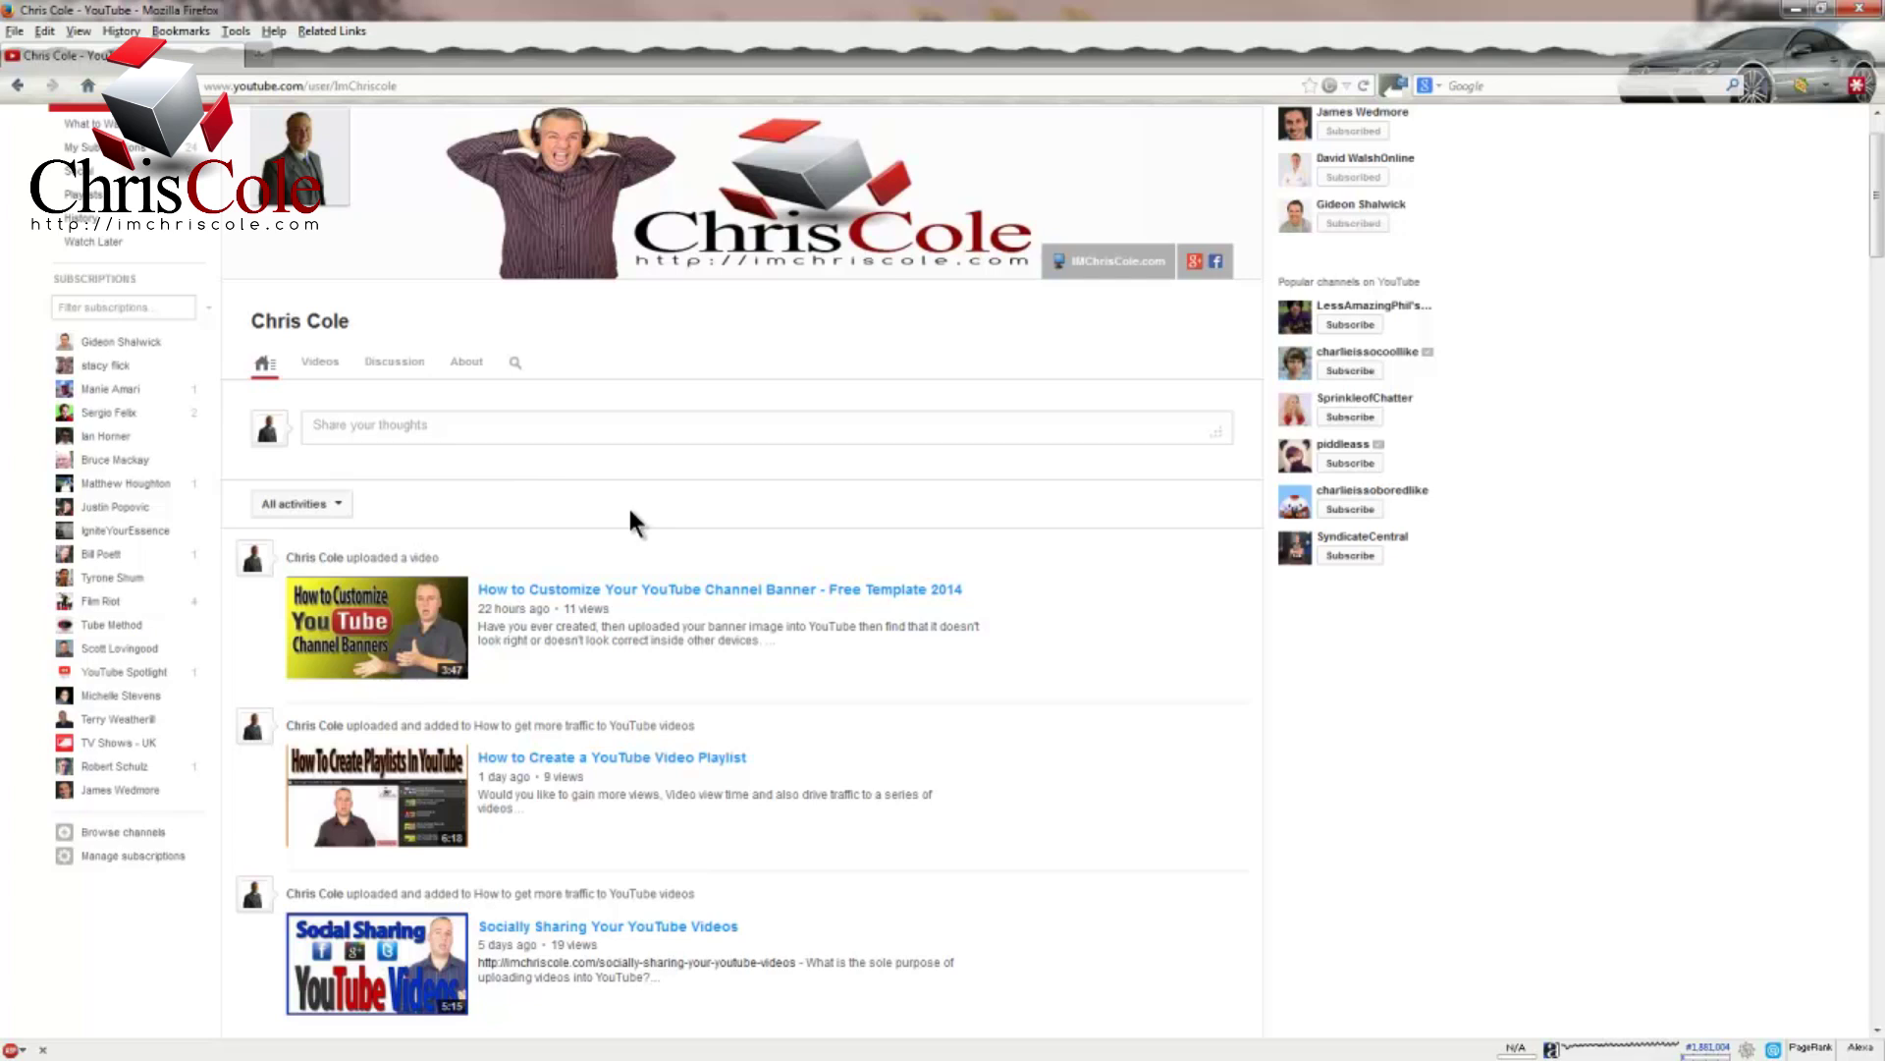
scroll(633, 521, up, 2)
scroll(634, 520, down, 2)
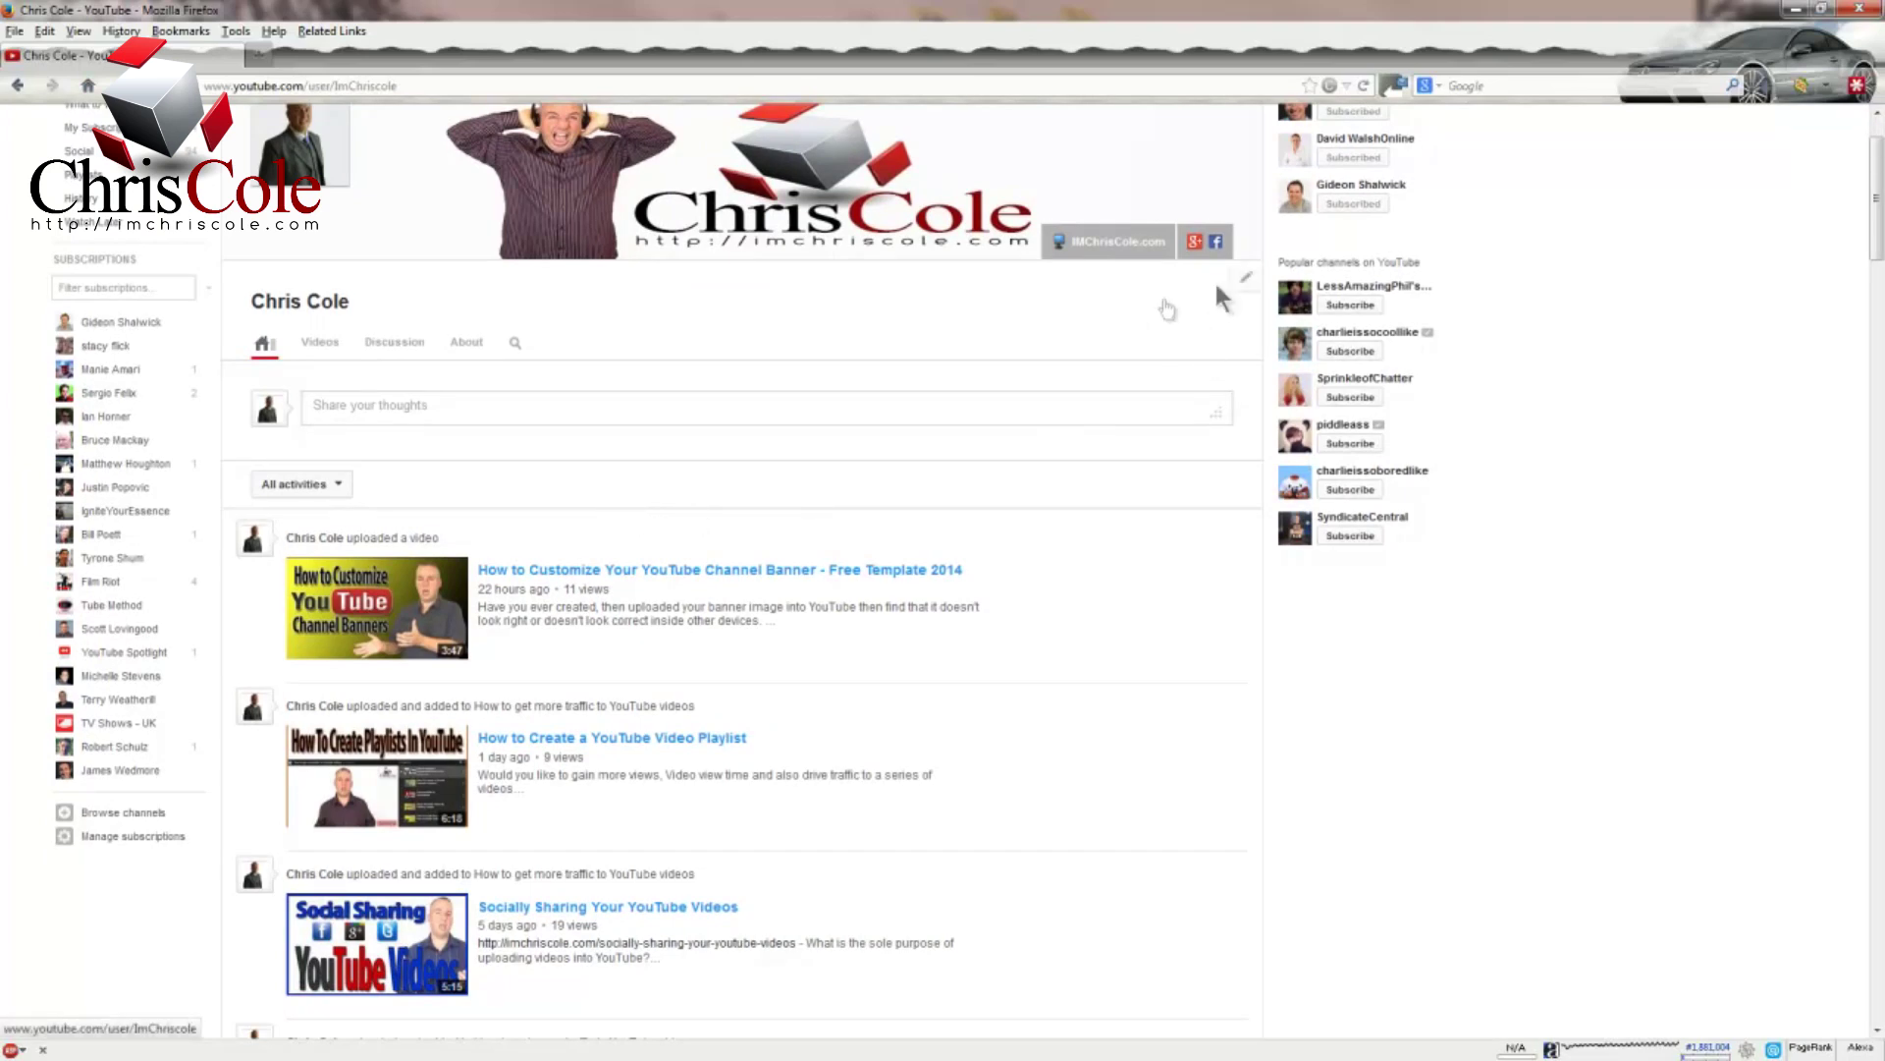
mouse_move(1230, 295)
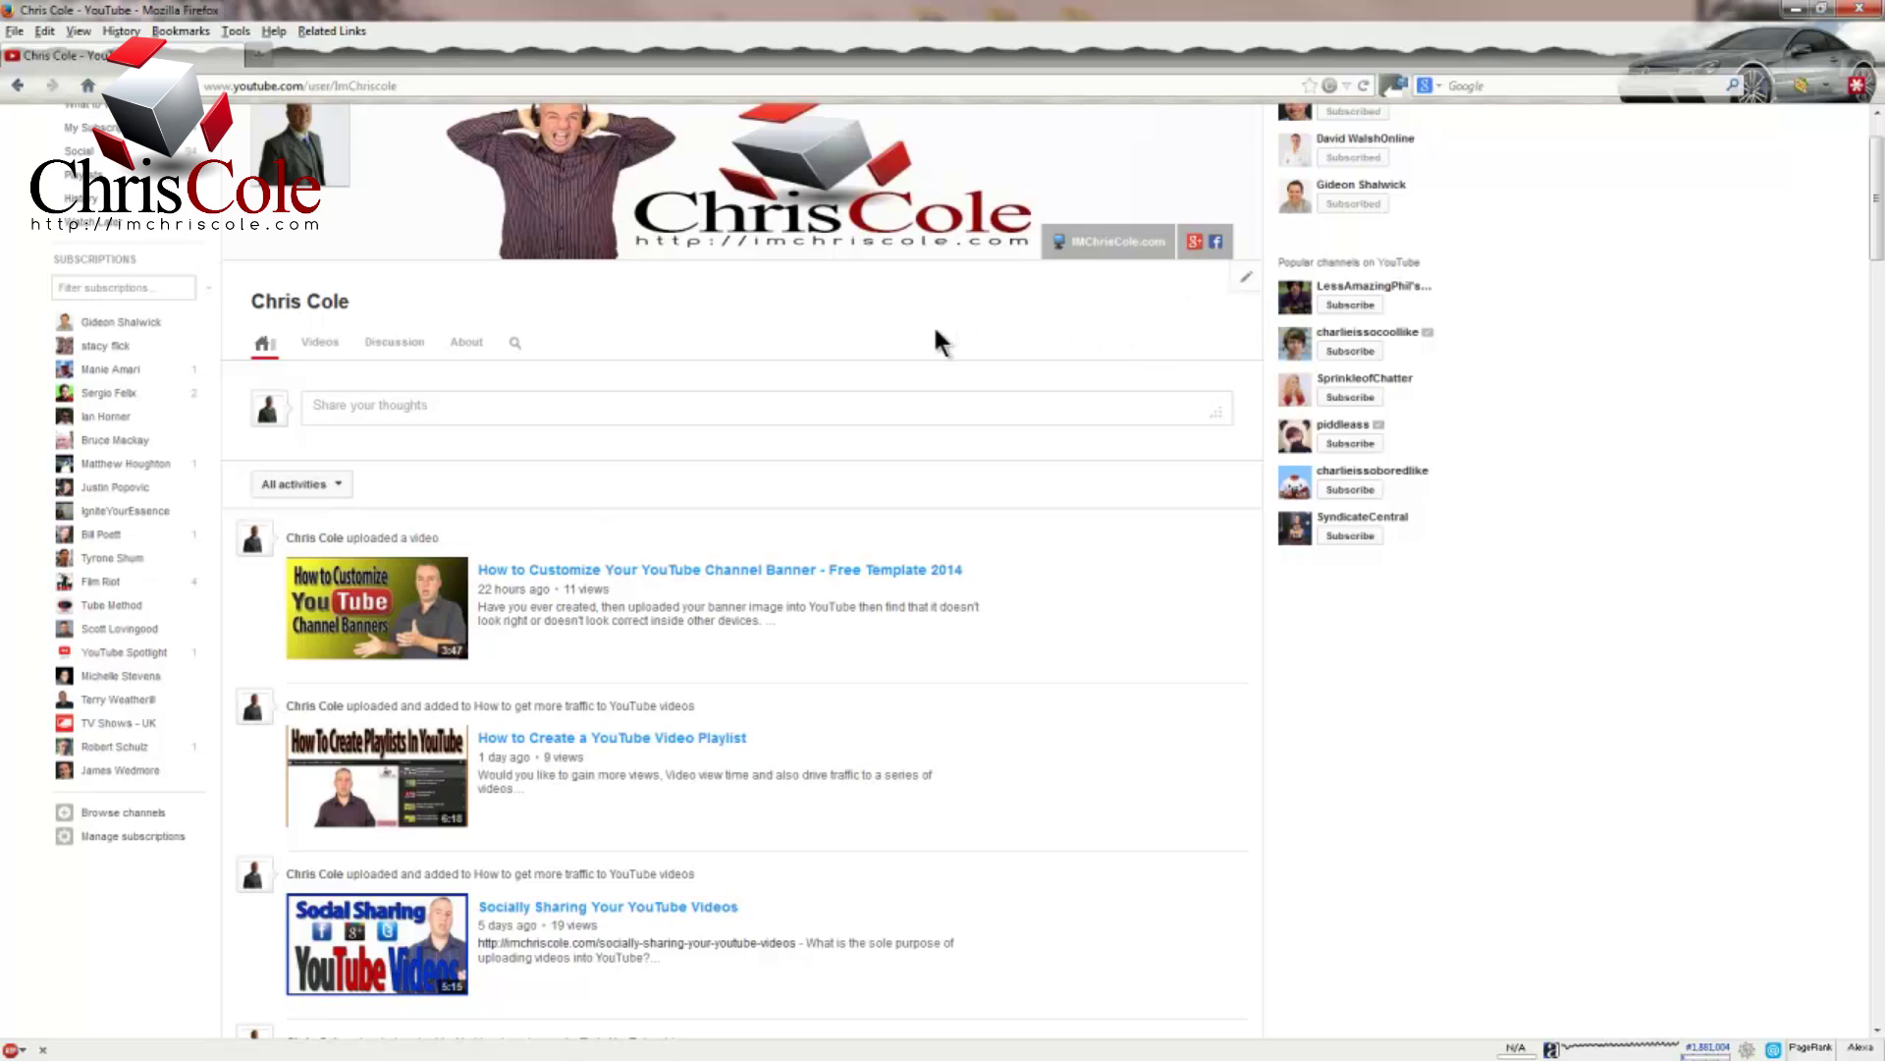
click(1247, 283)
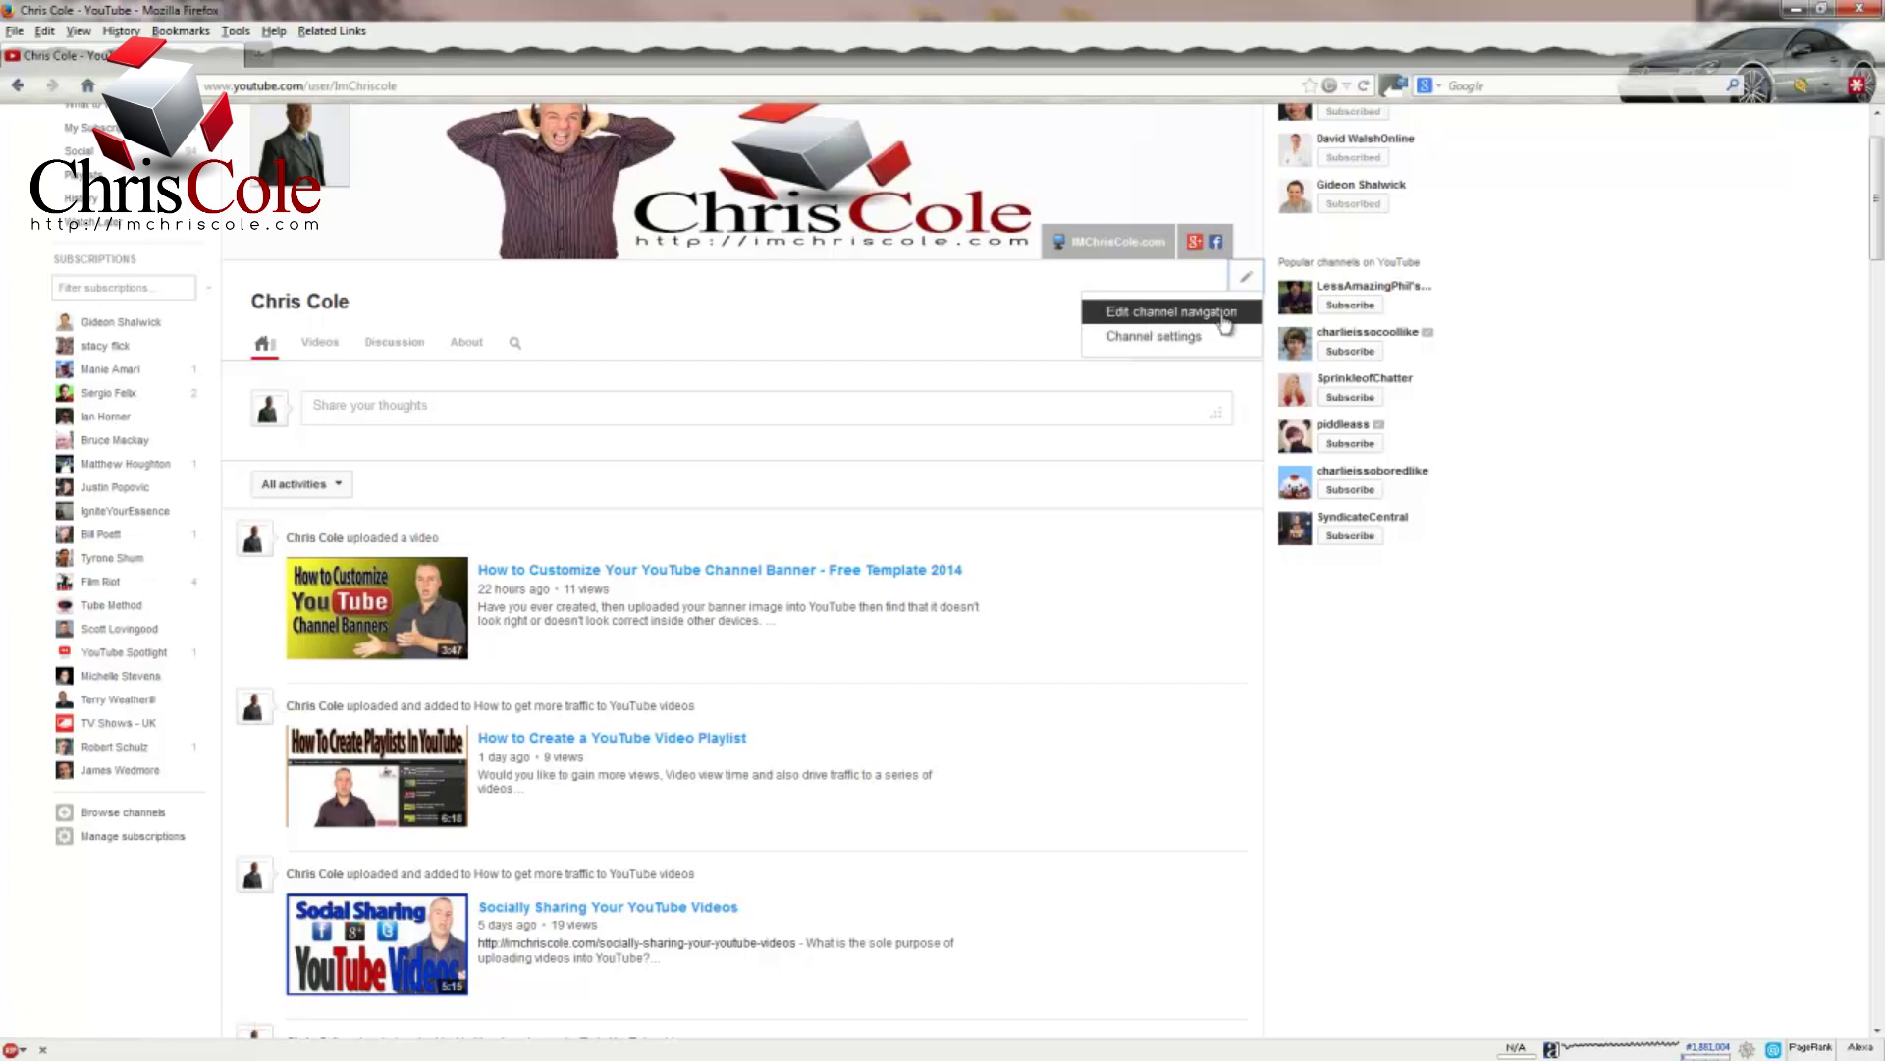
click(1223, 316)
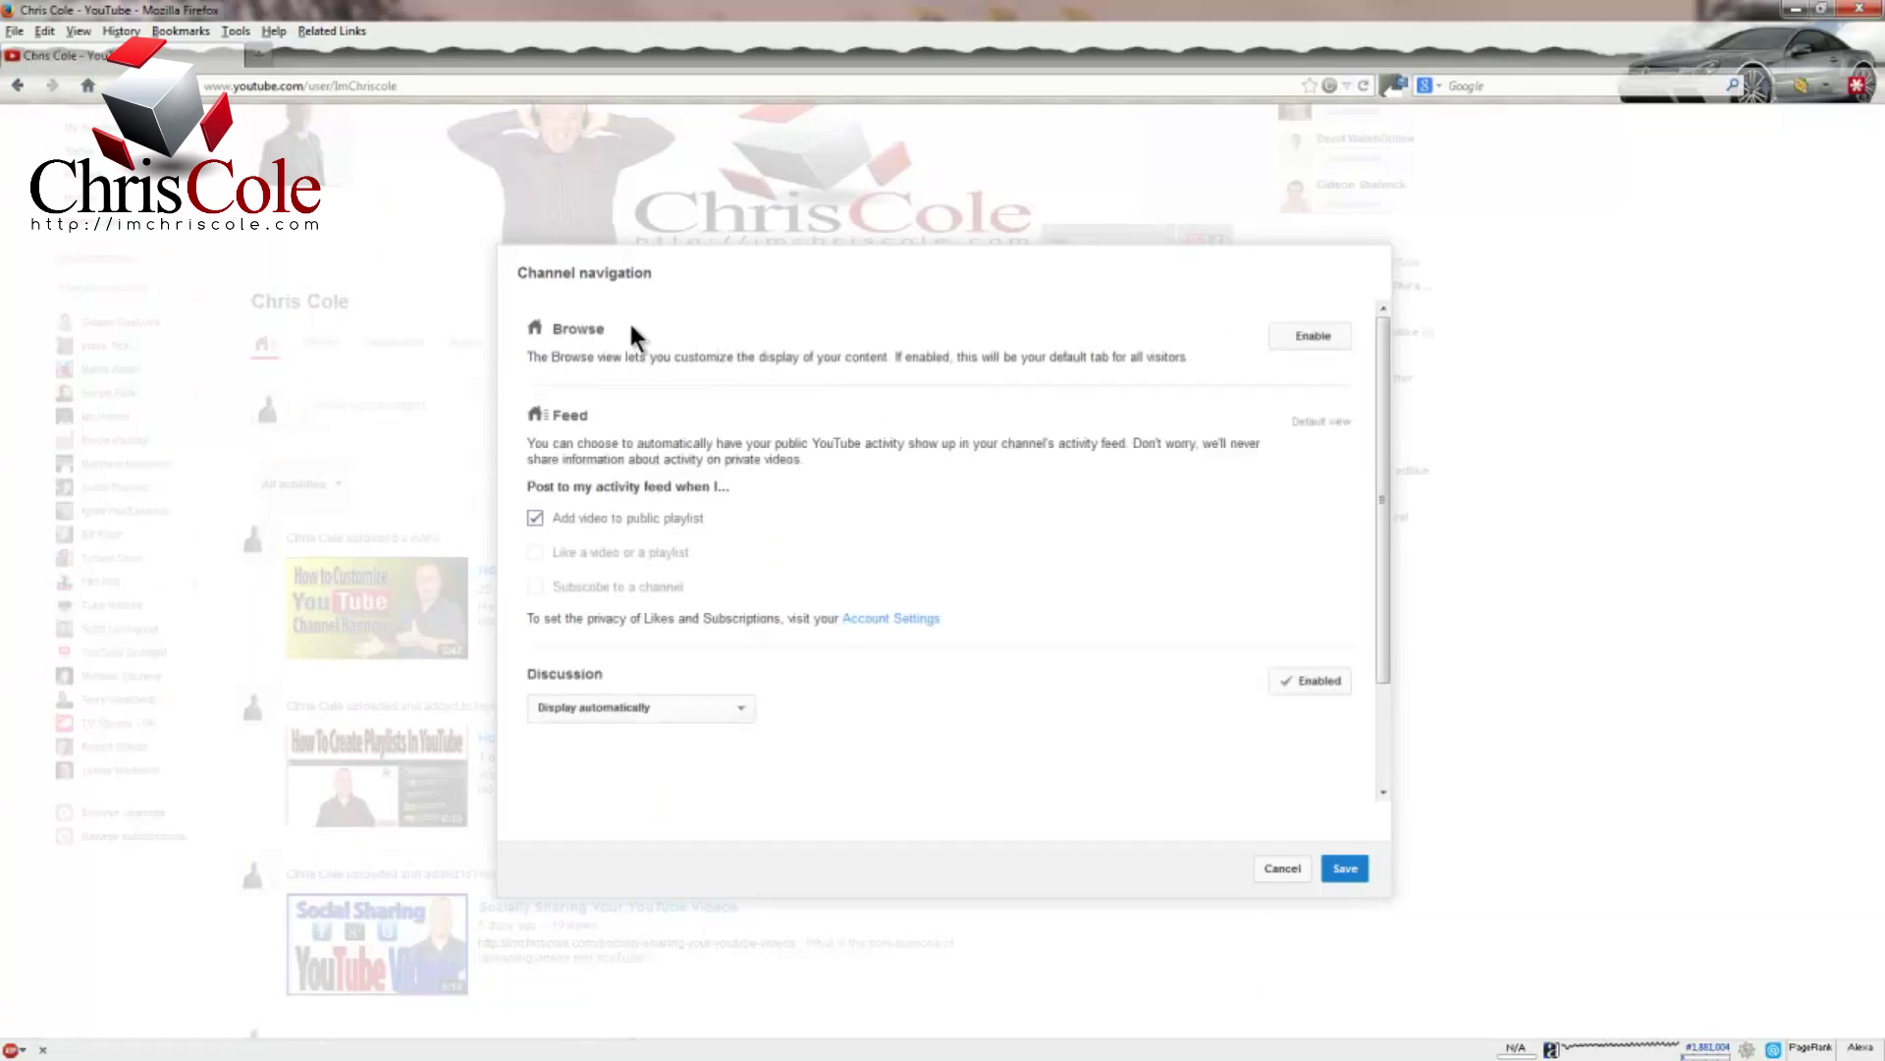
- Enable the Browse view for the channel home and save the navigation change
drag(531, 360, 1203, 371)
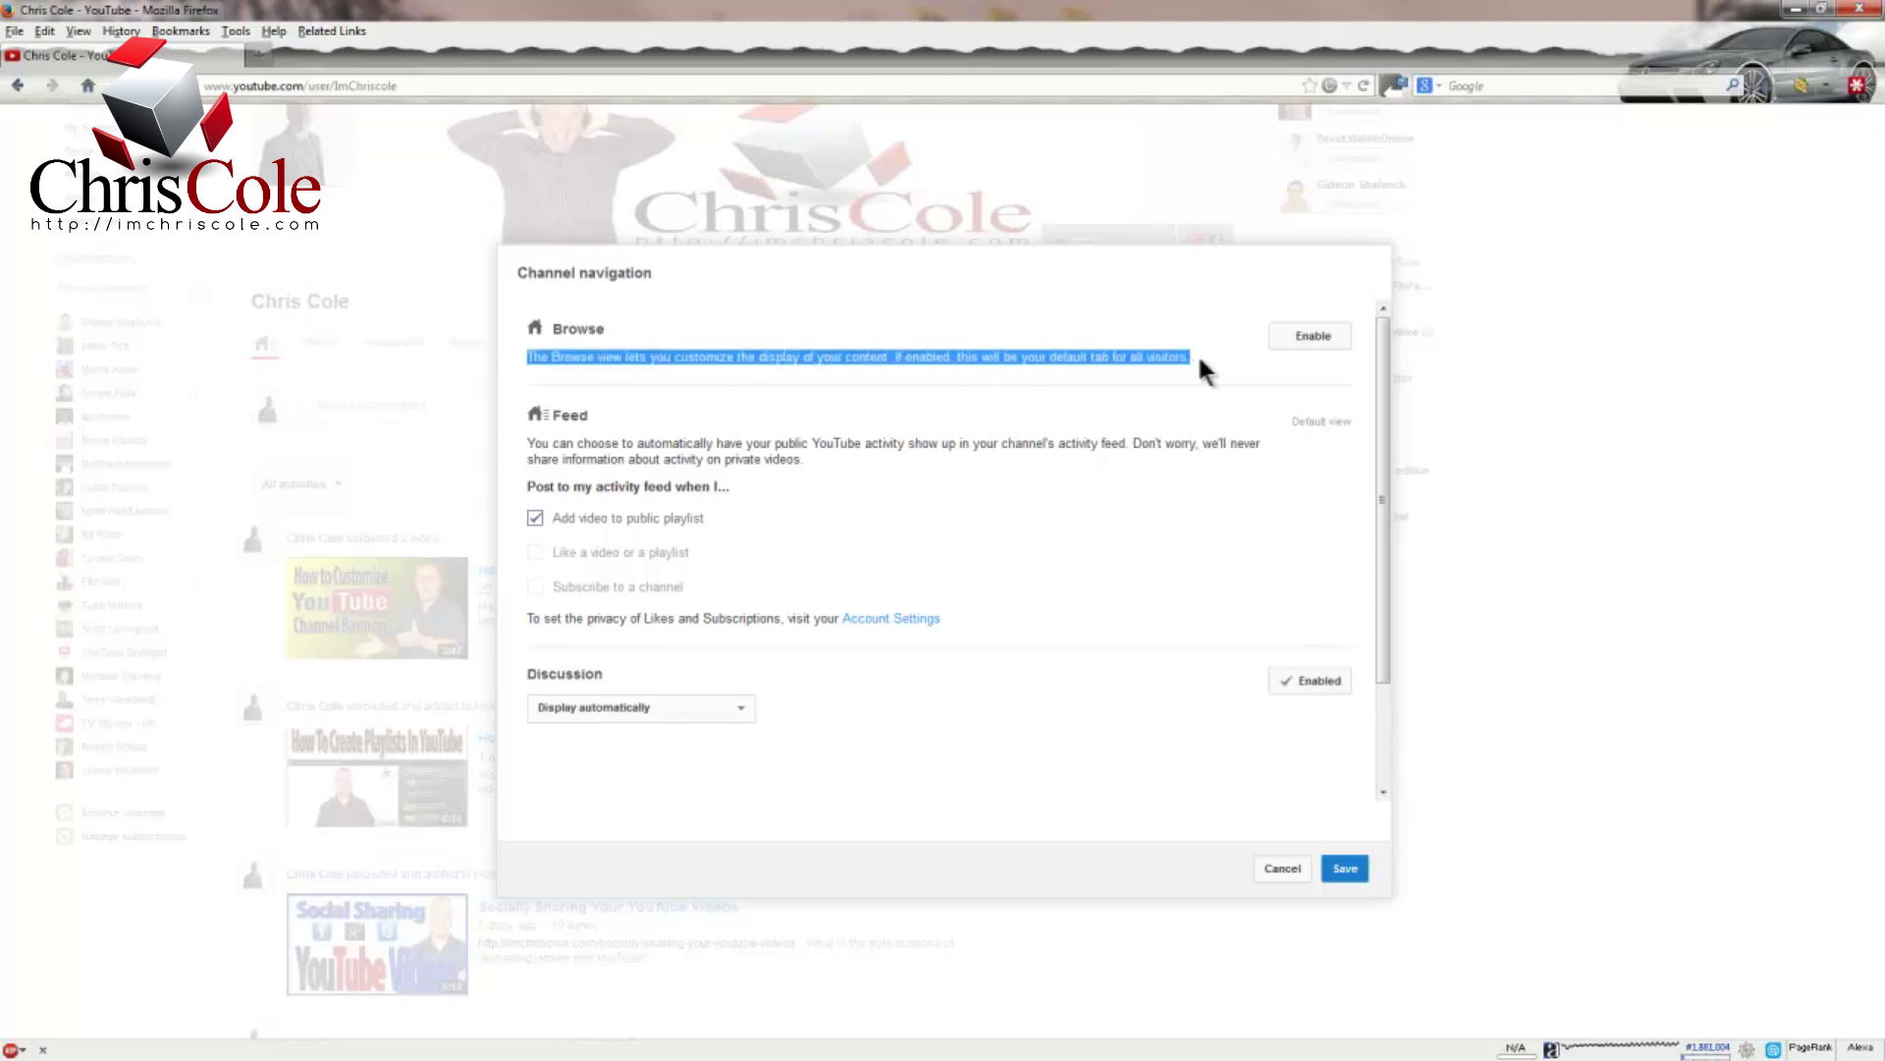
click(1203, 361)
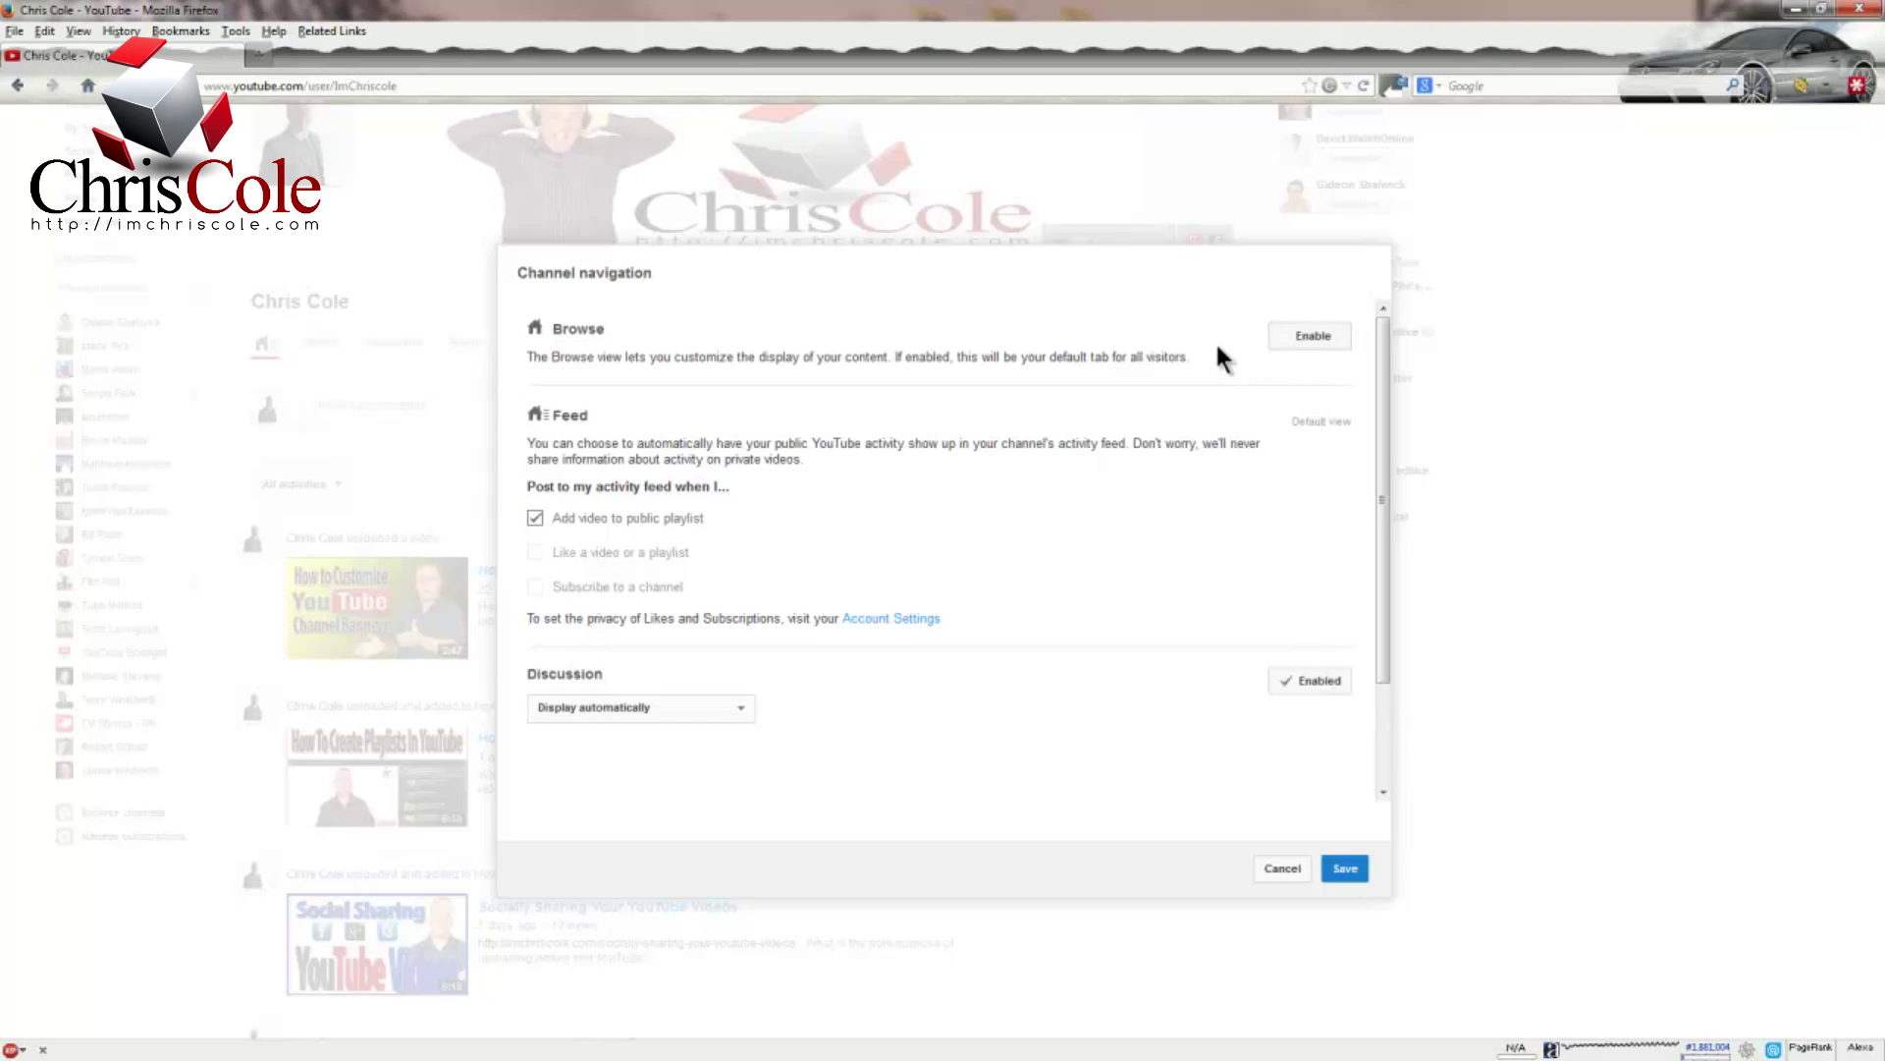
click(1320, 339)
click(1342, 870)
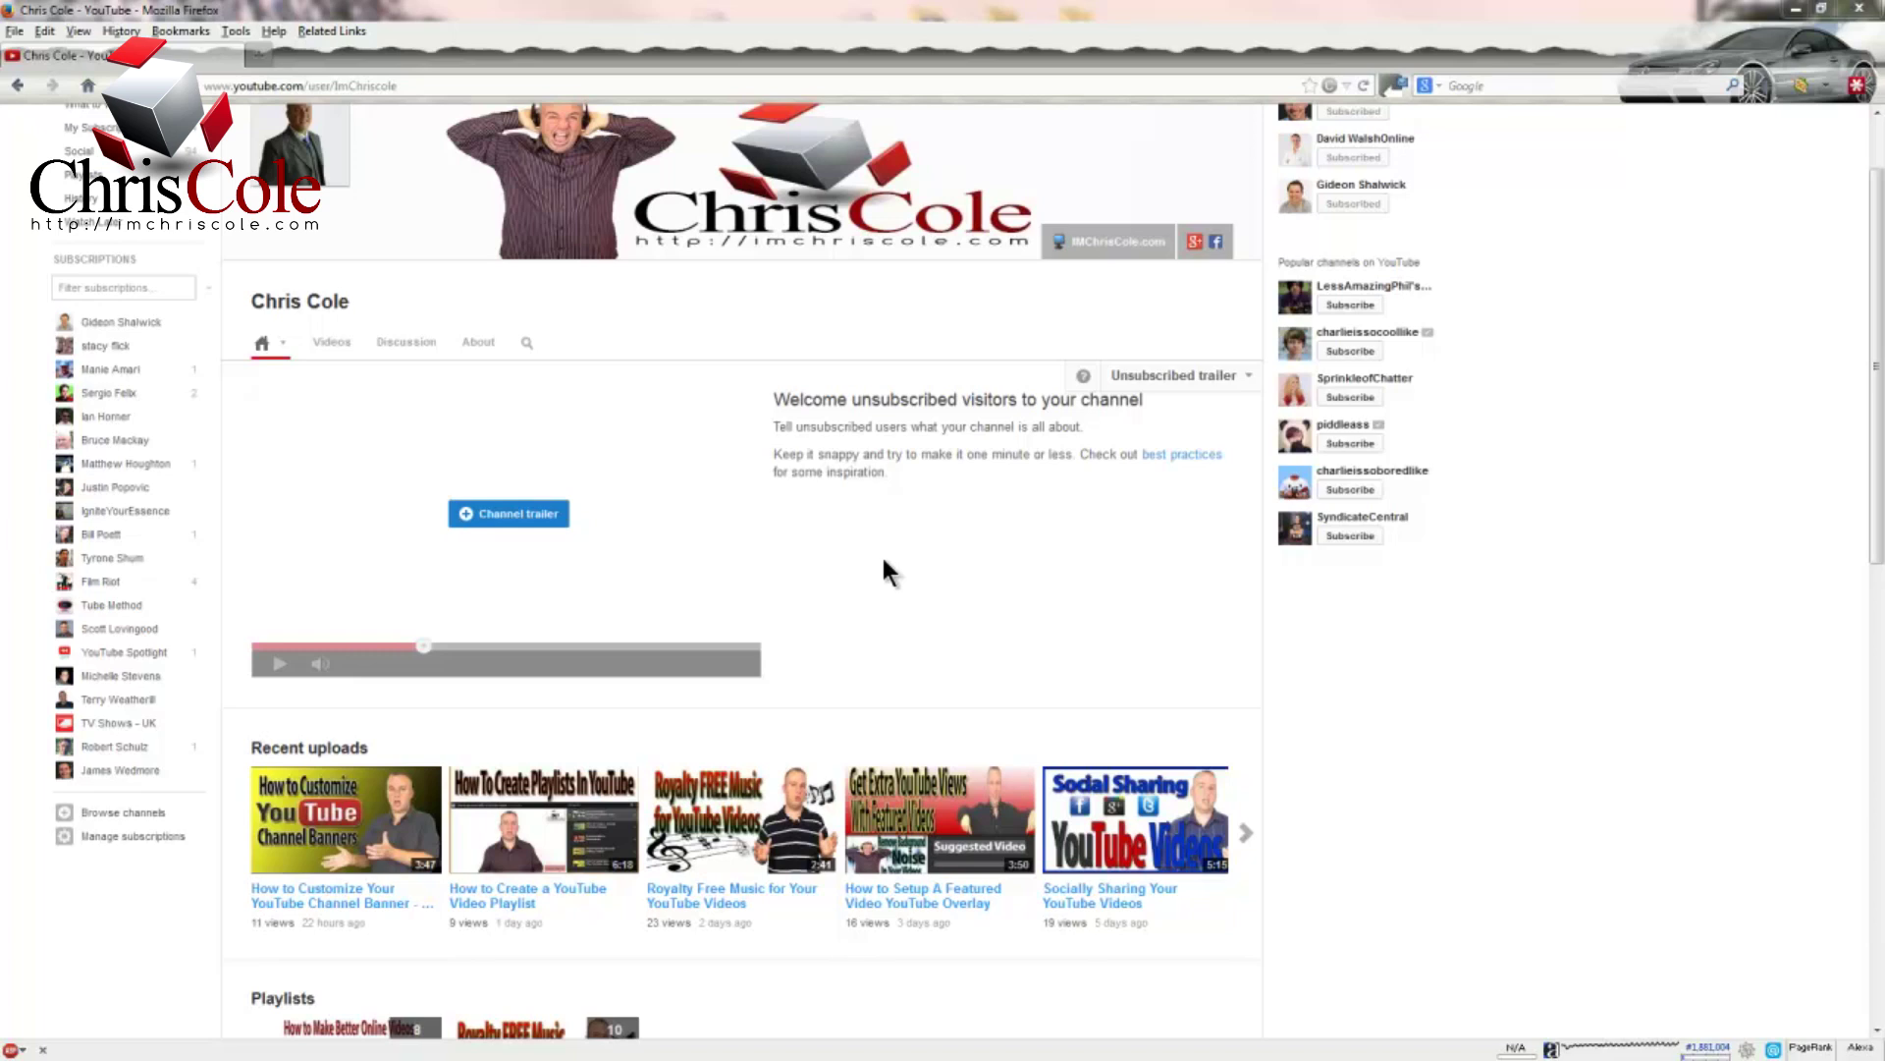
scroll(881, 552, down, 5)
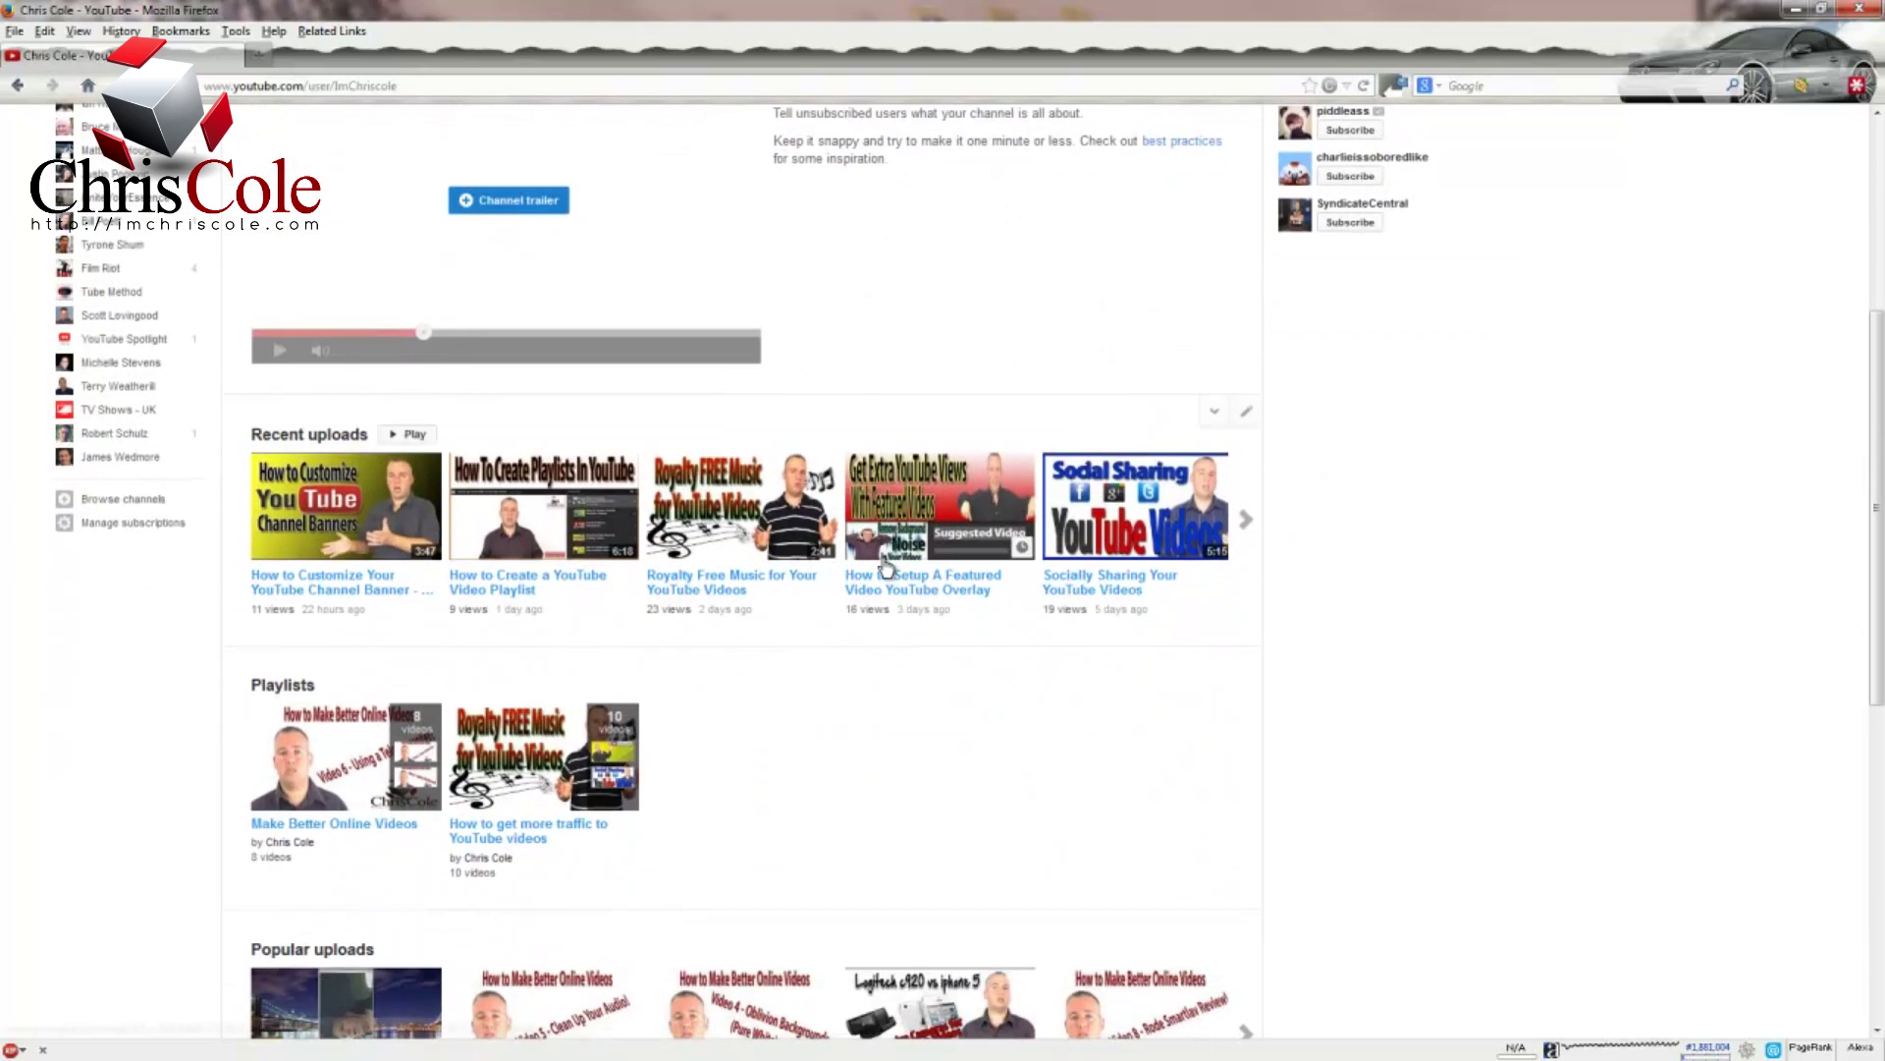
scroll(880, 614, down, 2)
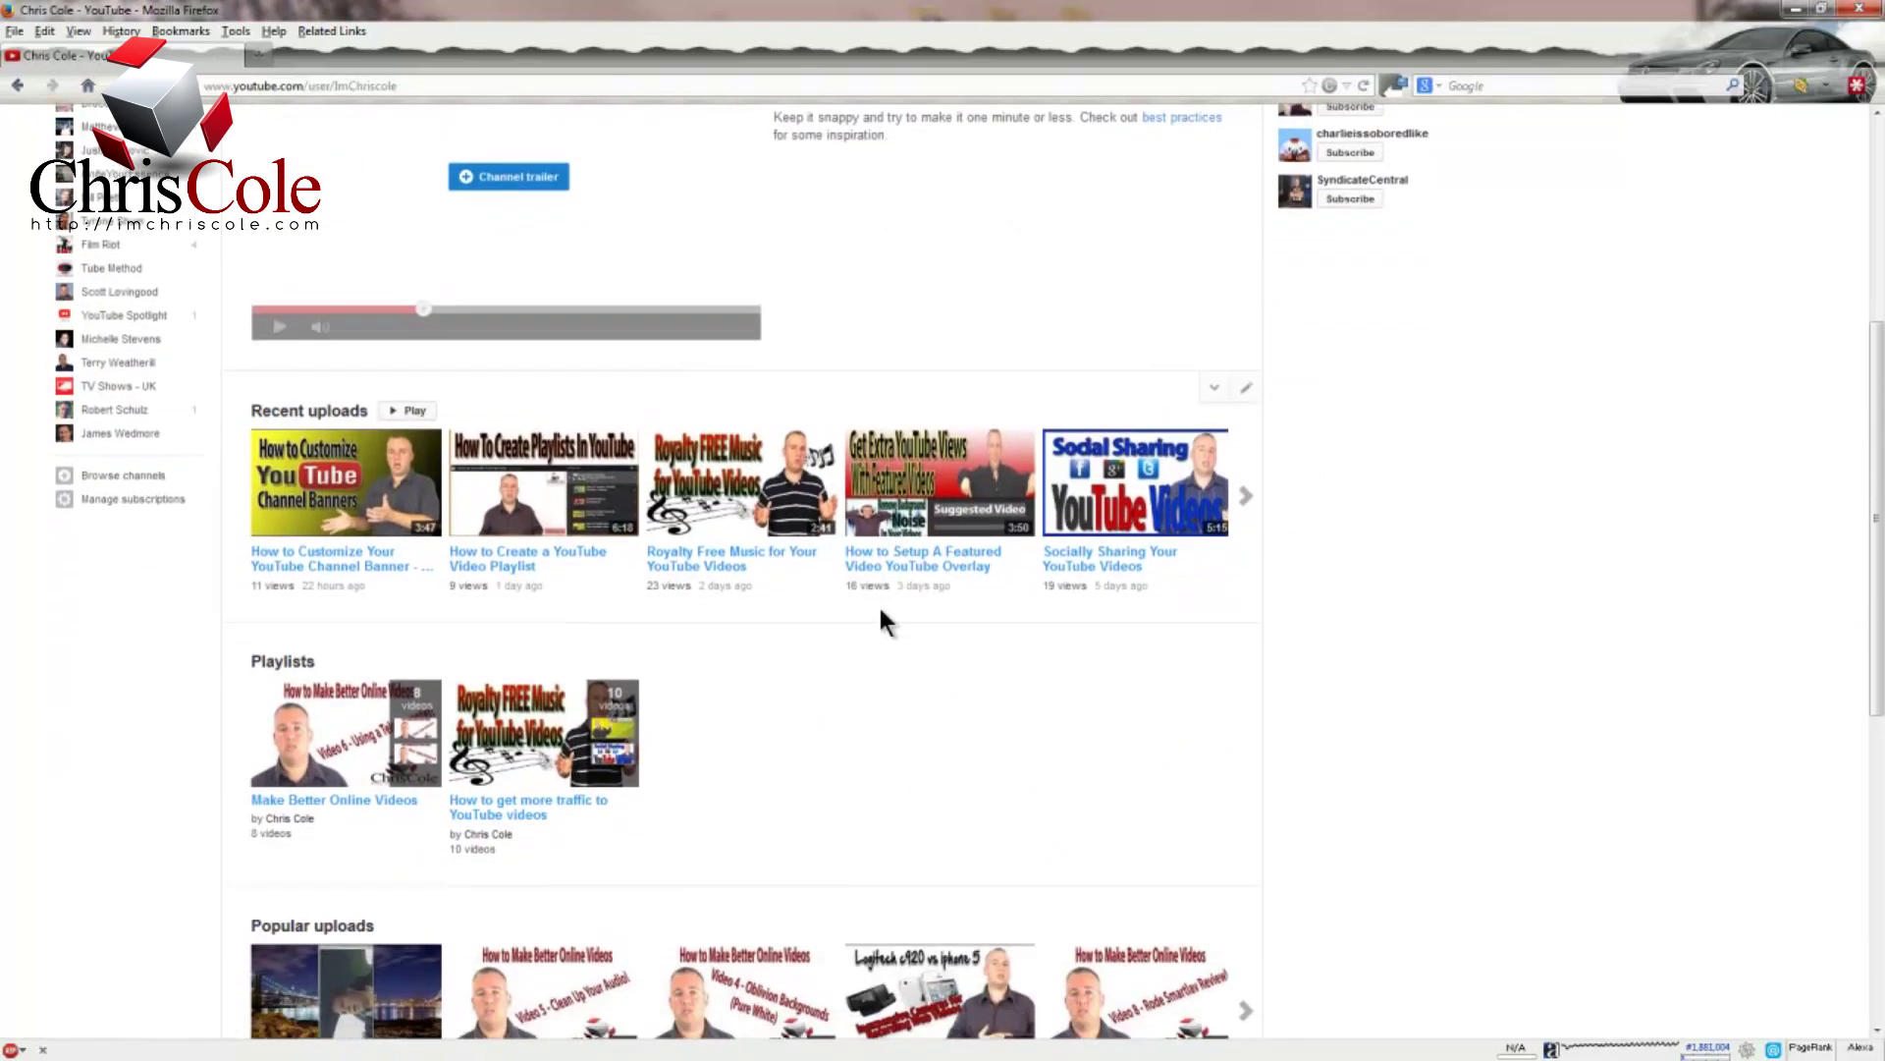
scroll(881, 611, down, 5)
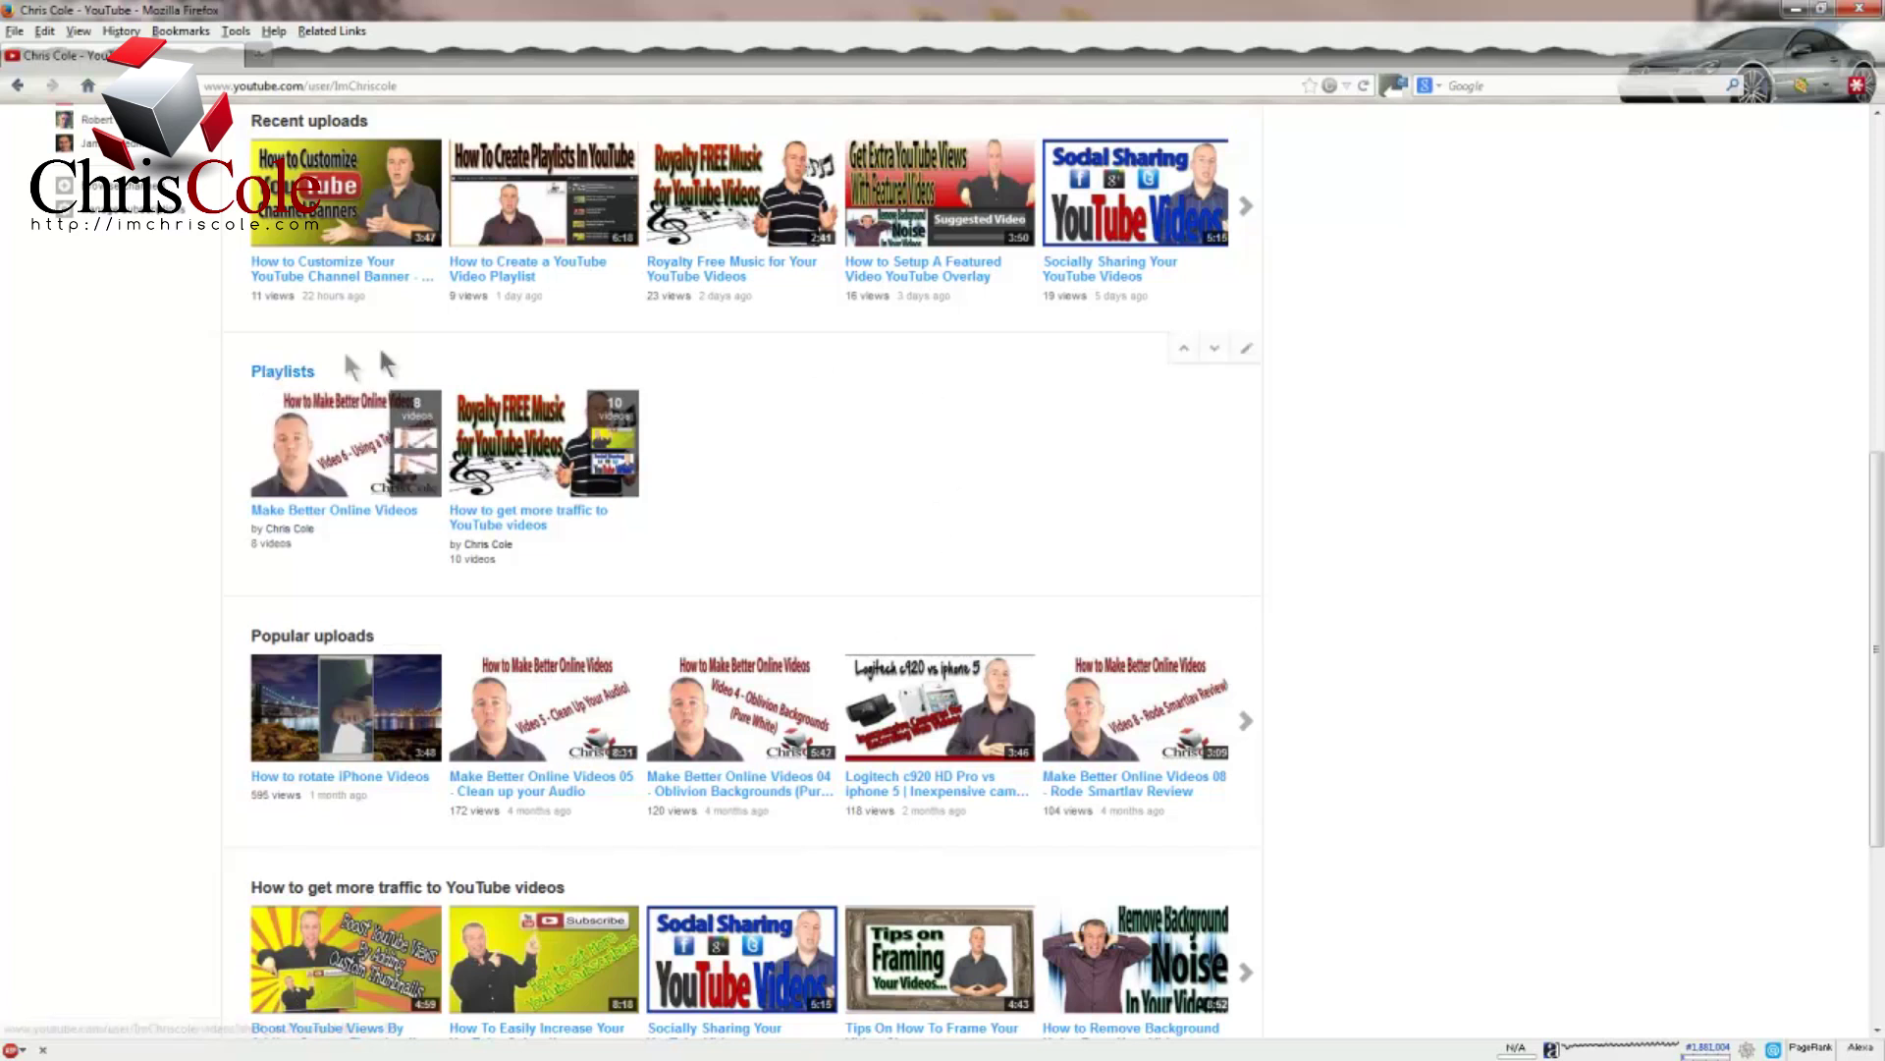
scroll(828, 452, down, 5)
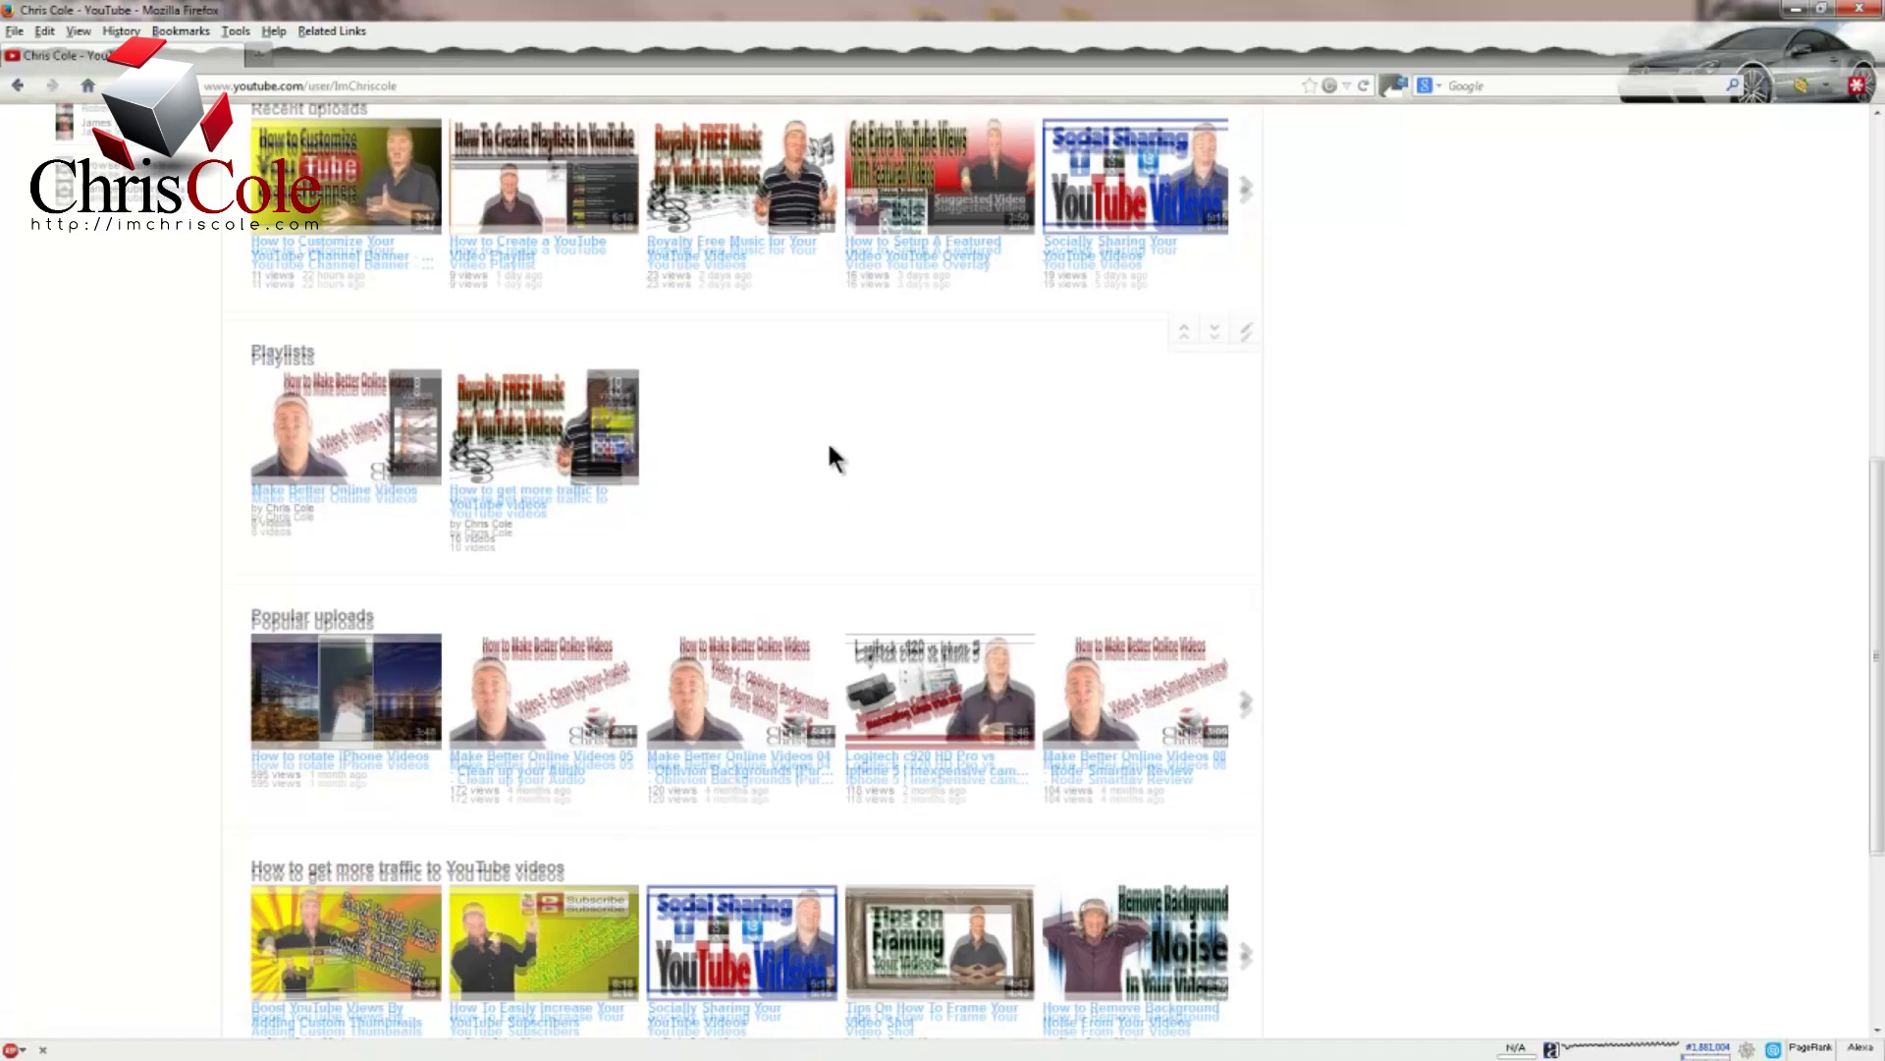
scroll(947, 451, up, 7)
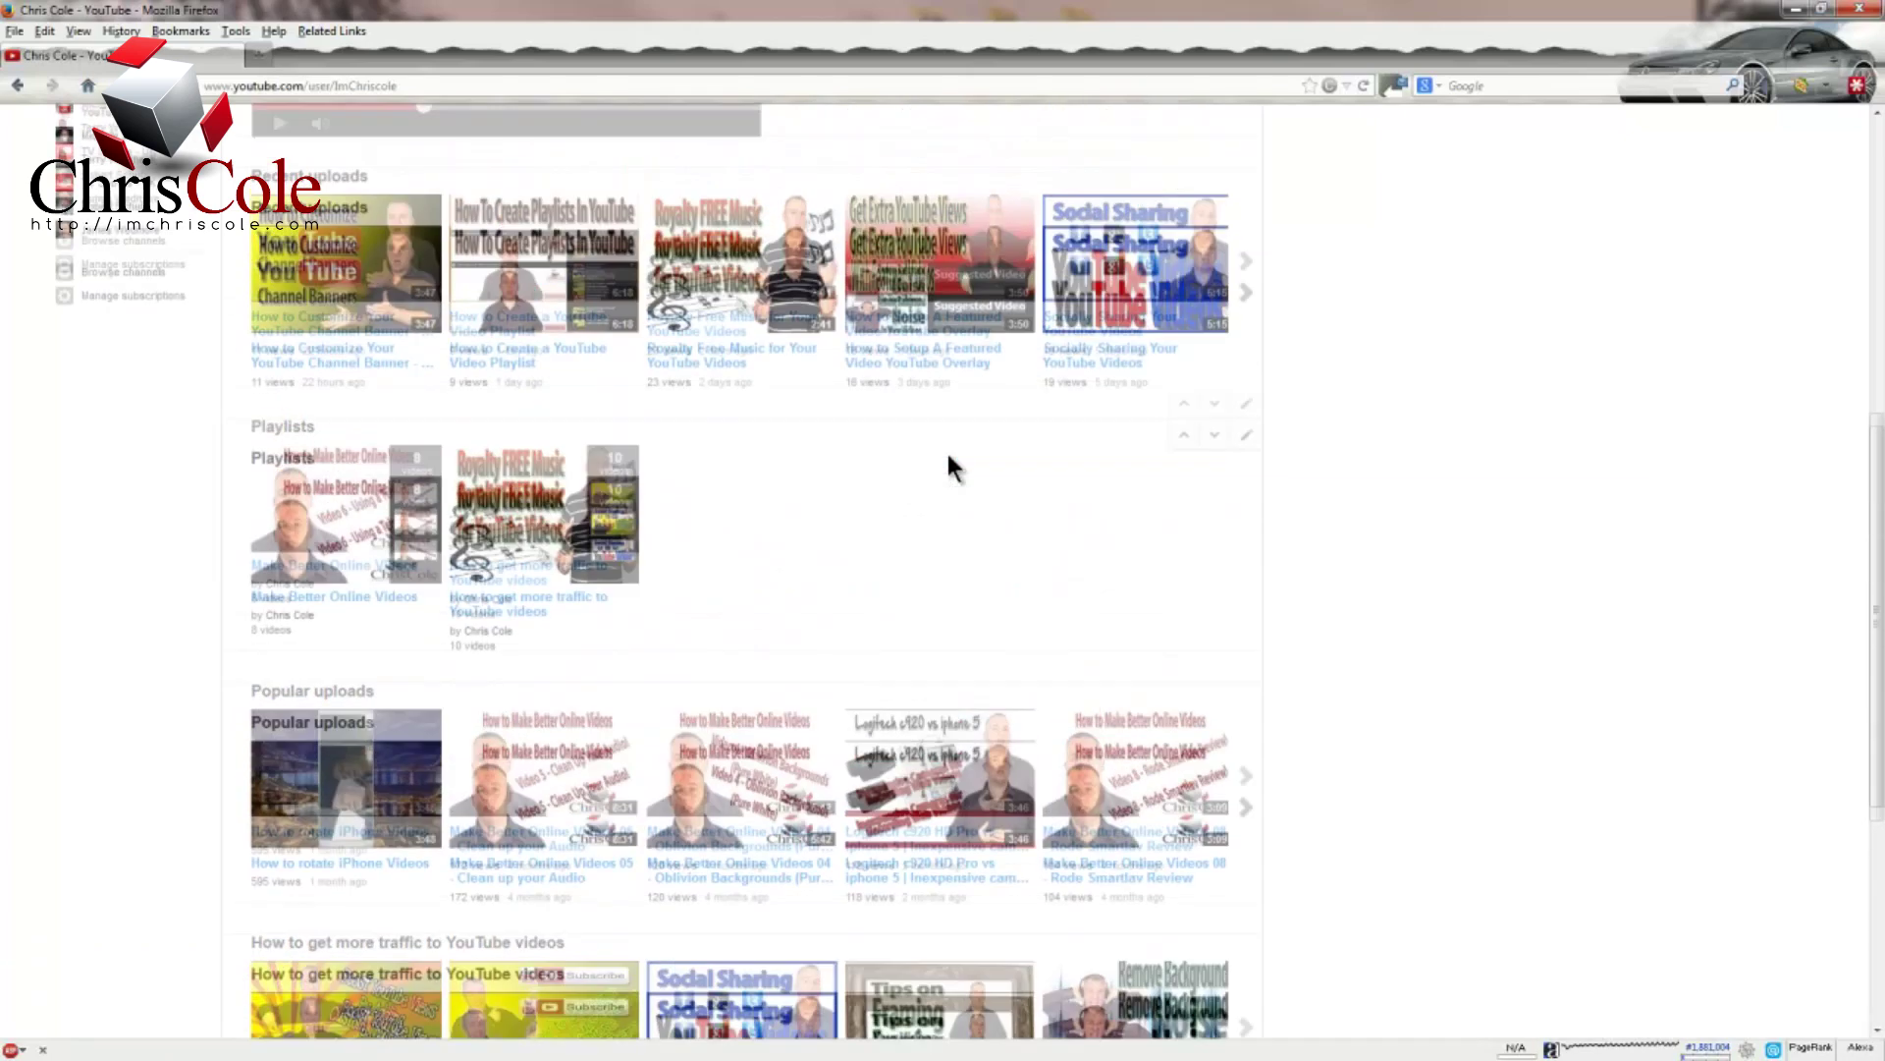
scroll(687, 471, up, 4)
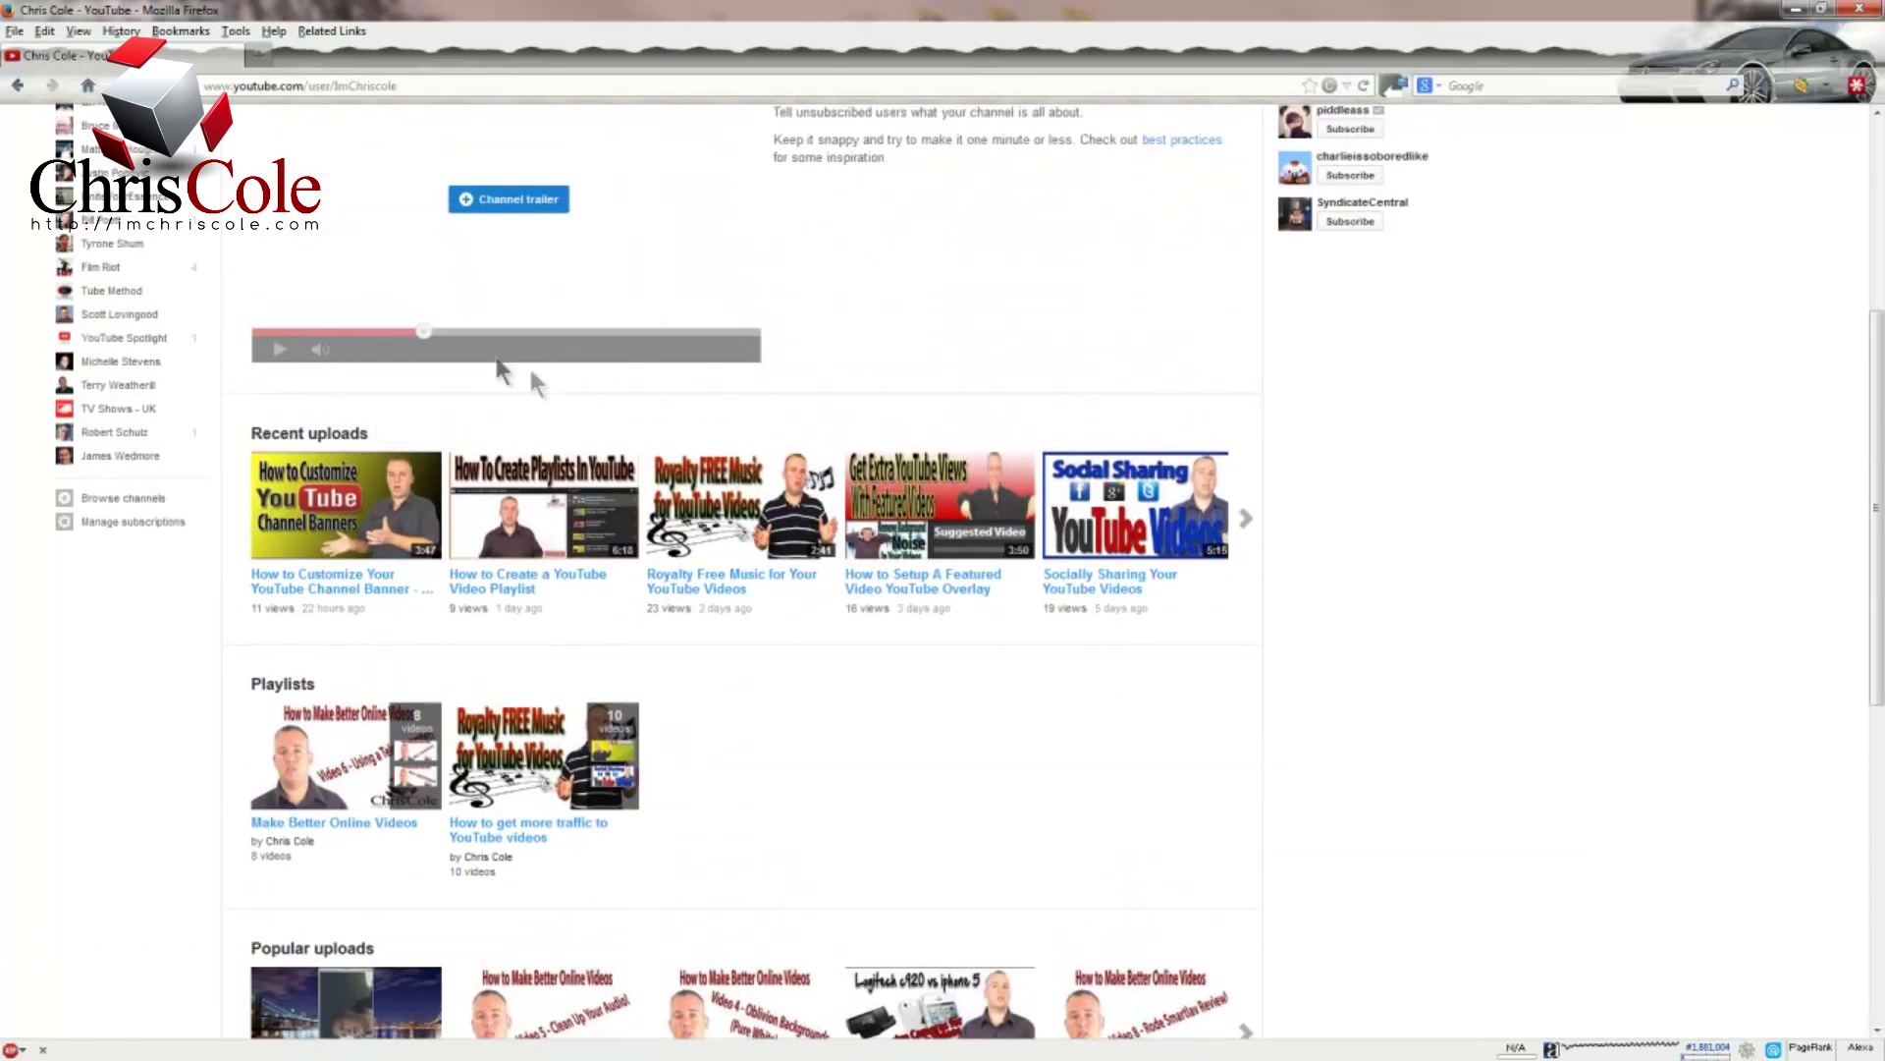
scroll(520, 442, up, 8)
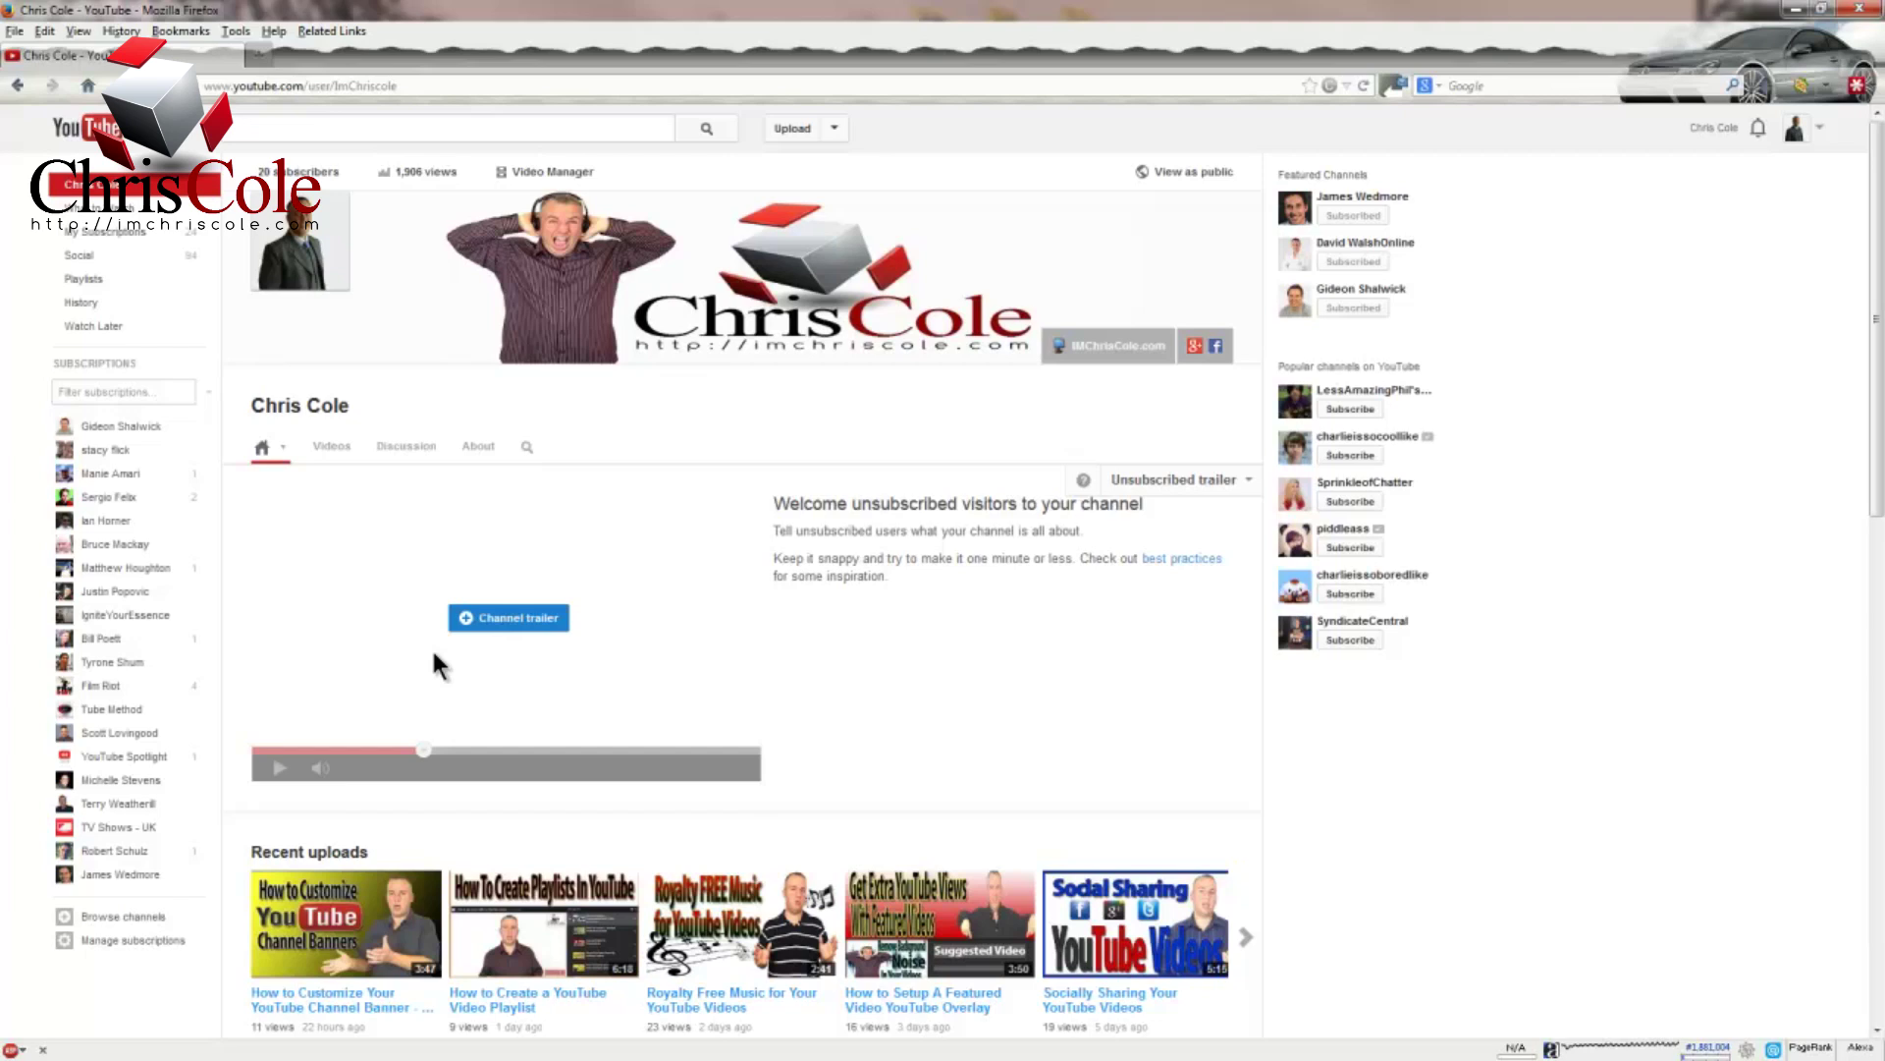
- Keep the Recent uploads section's content as Recent uploads with a Horizontal row layout, and save it
scroll(694, 661, down, 3)
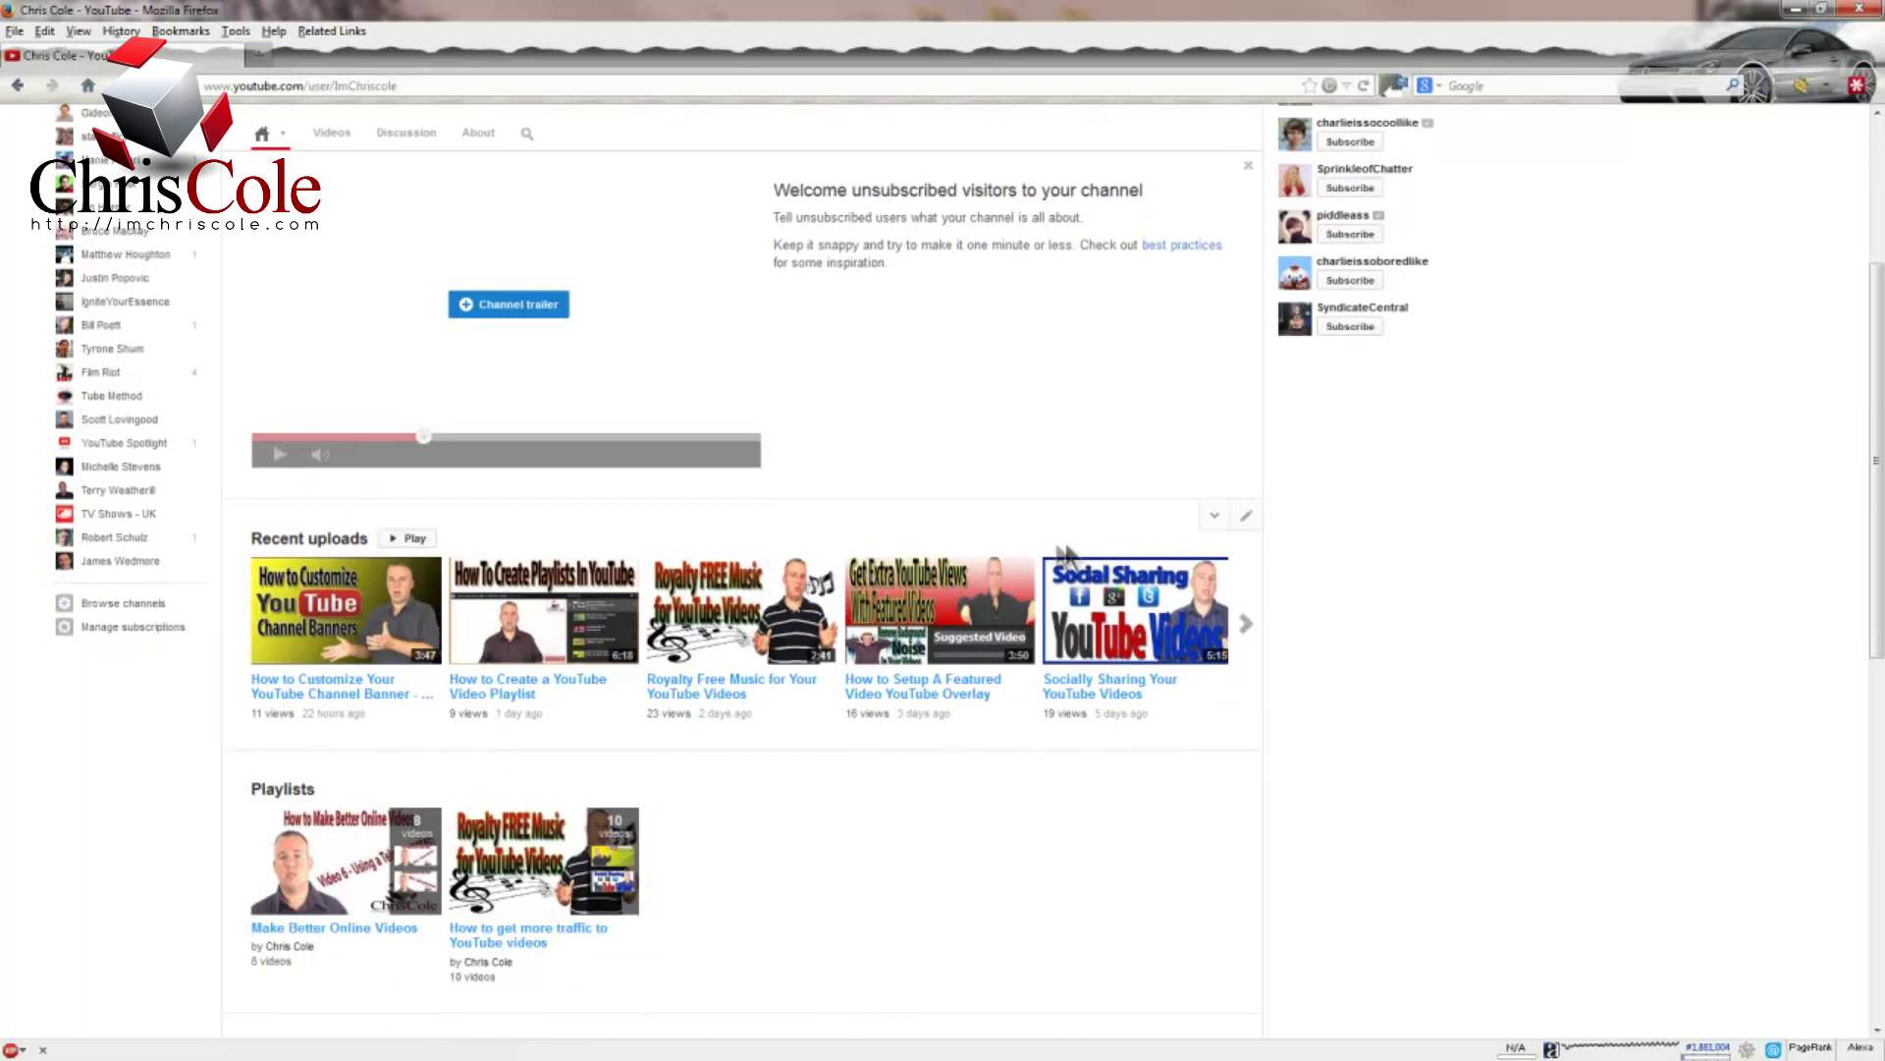
click(1248, 518)
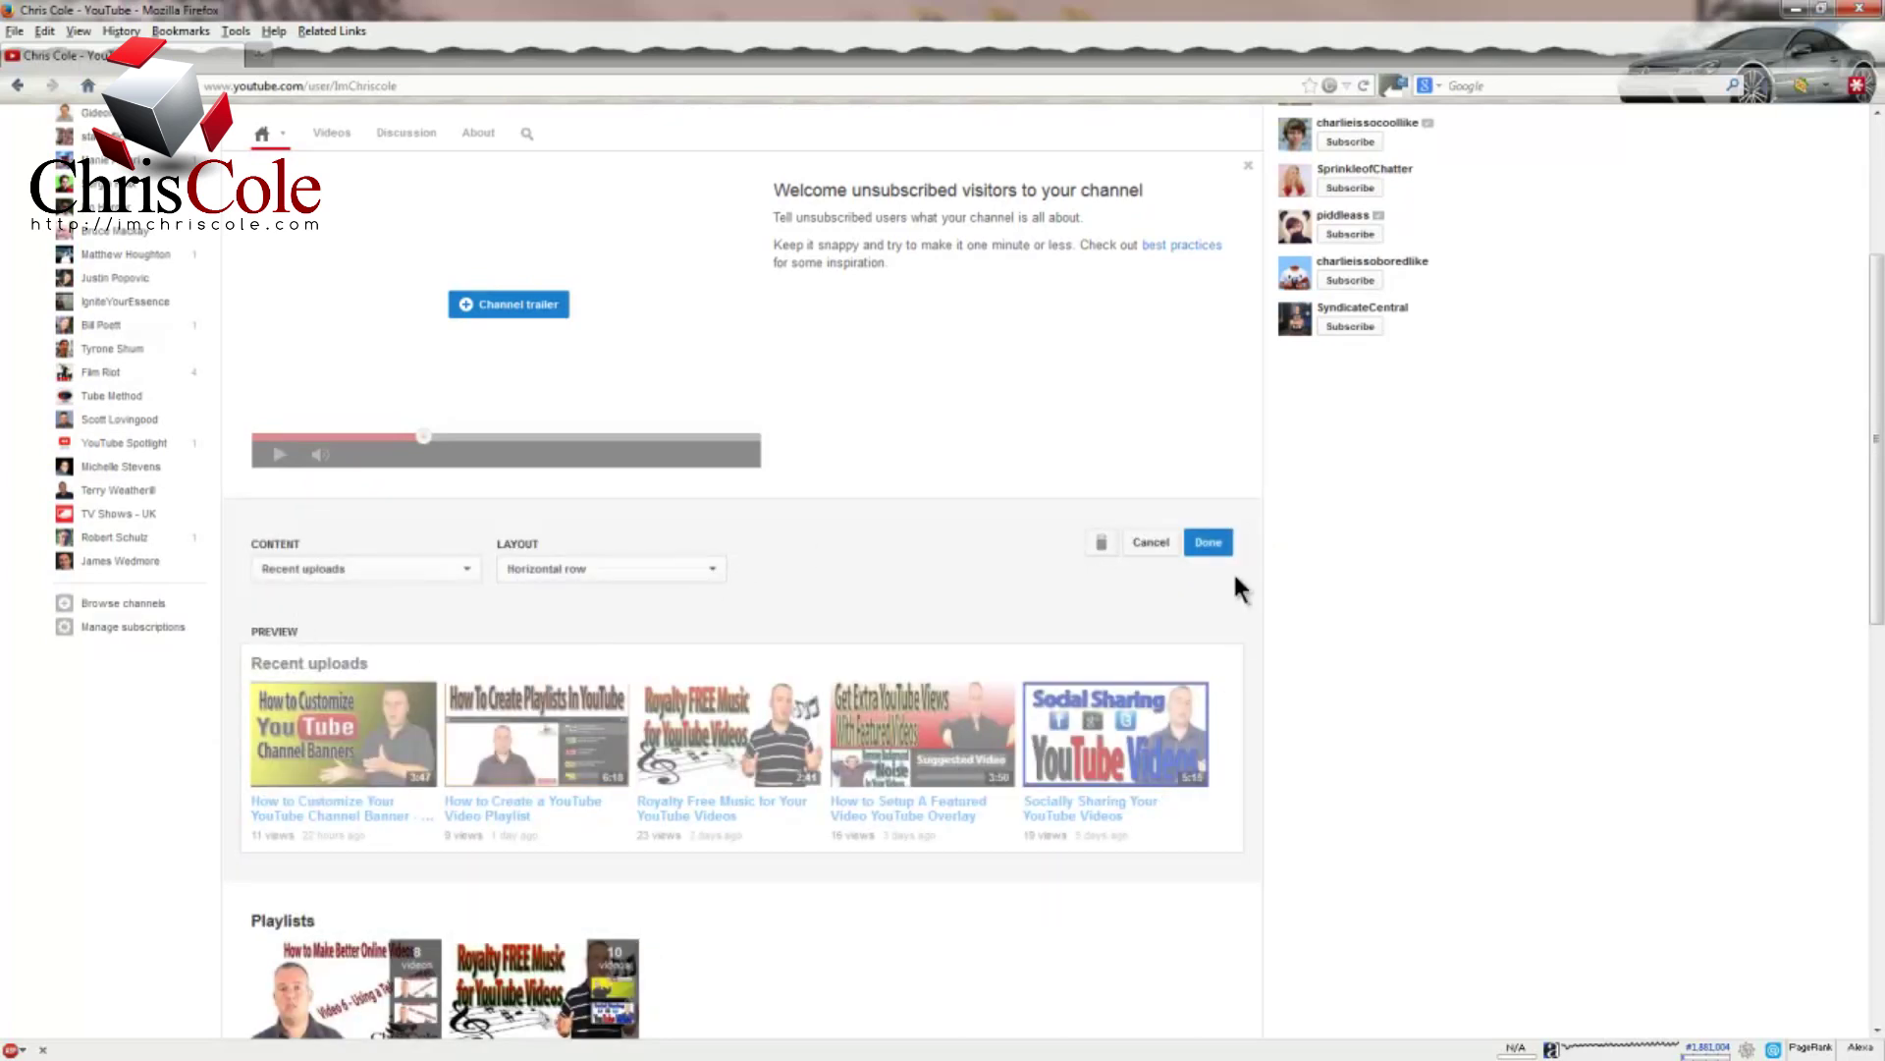
click(408, 568)
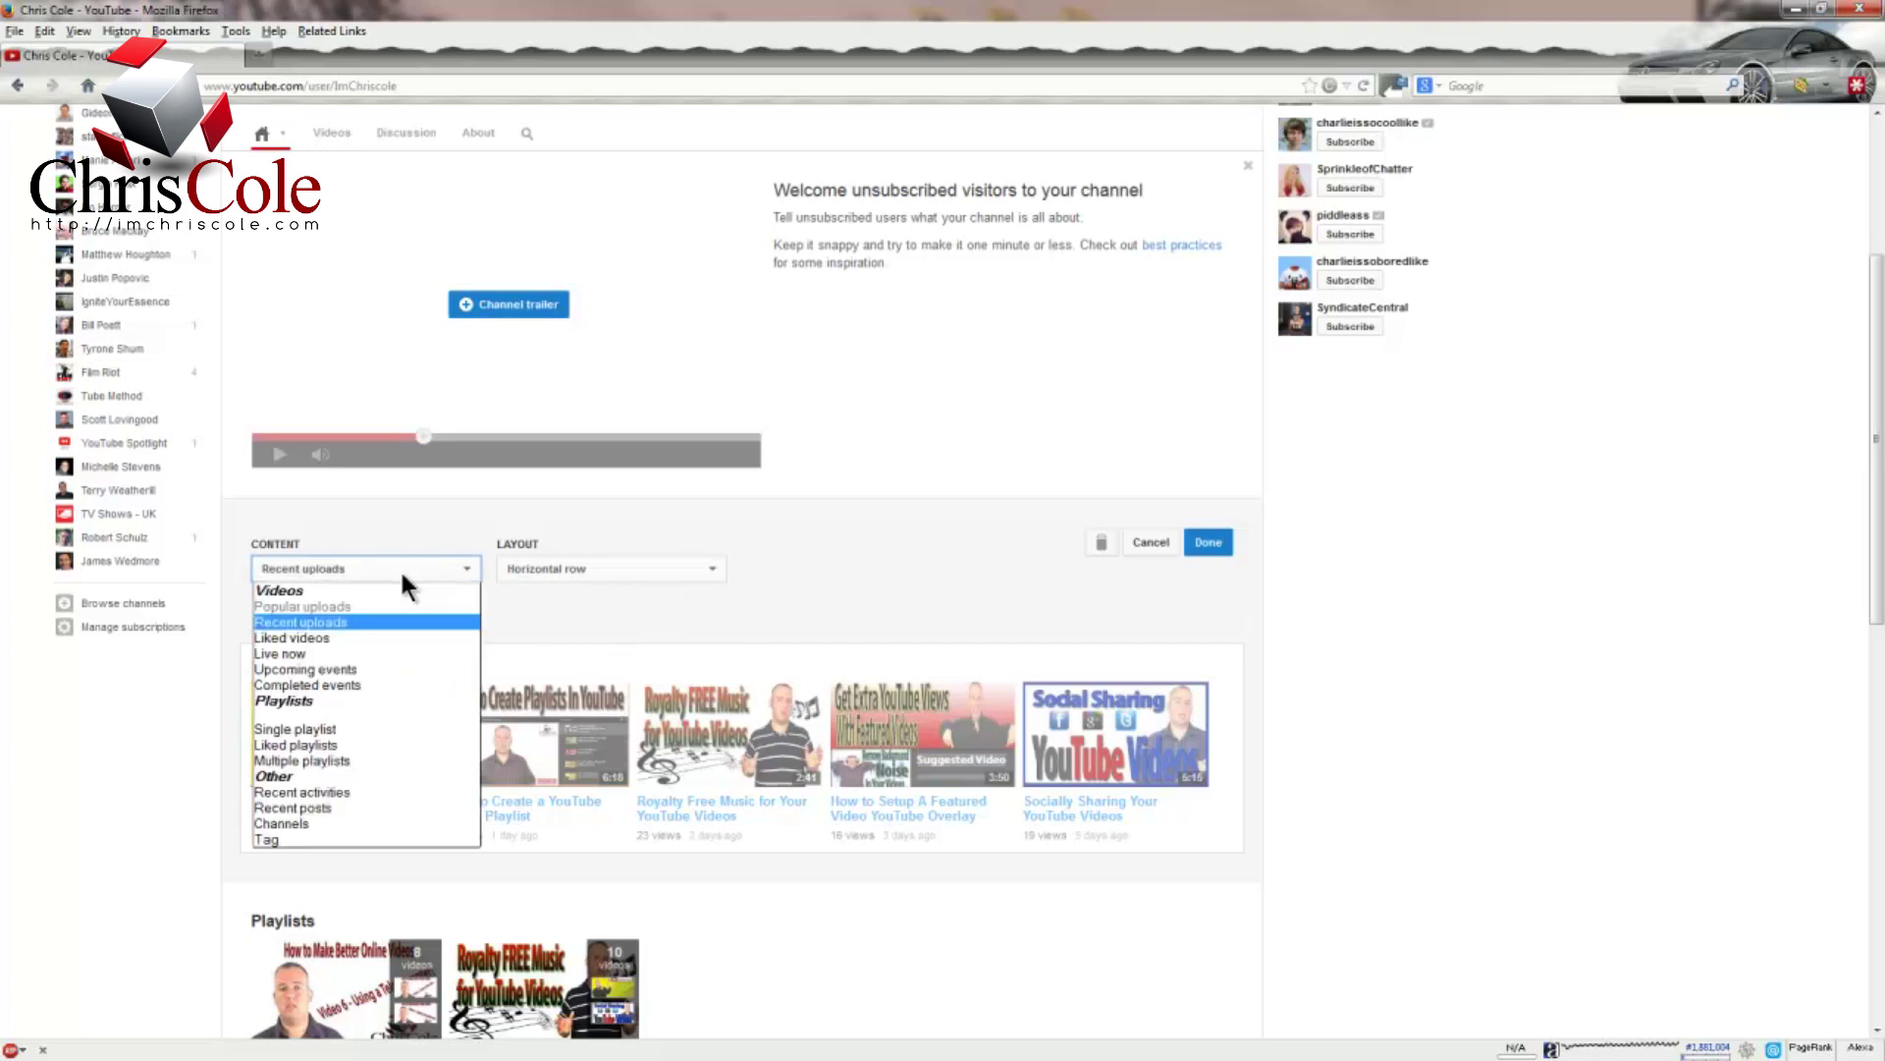
click(776, 567)
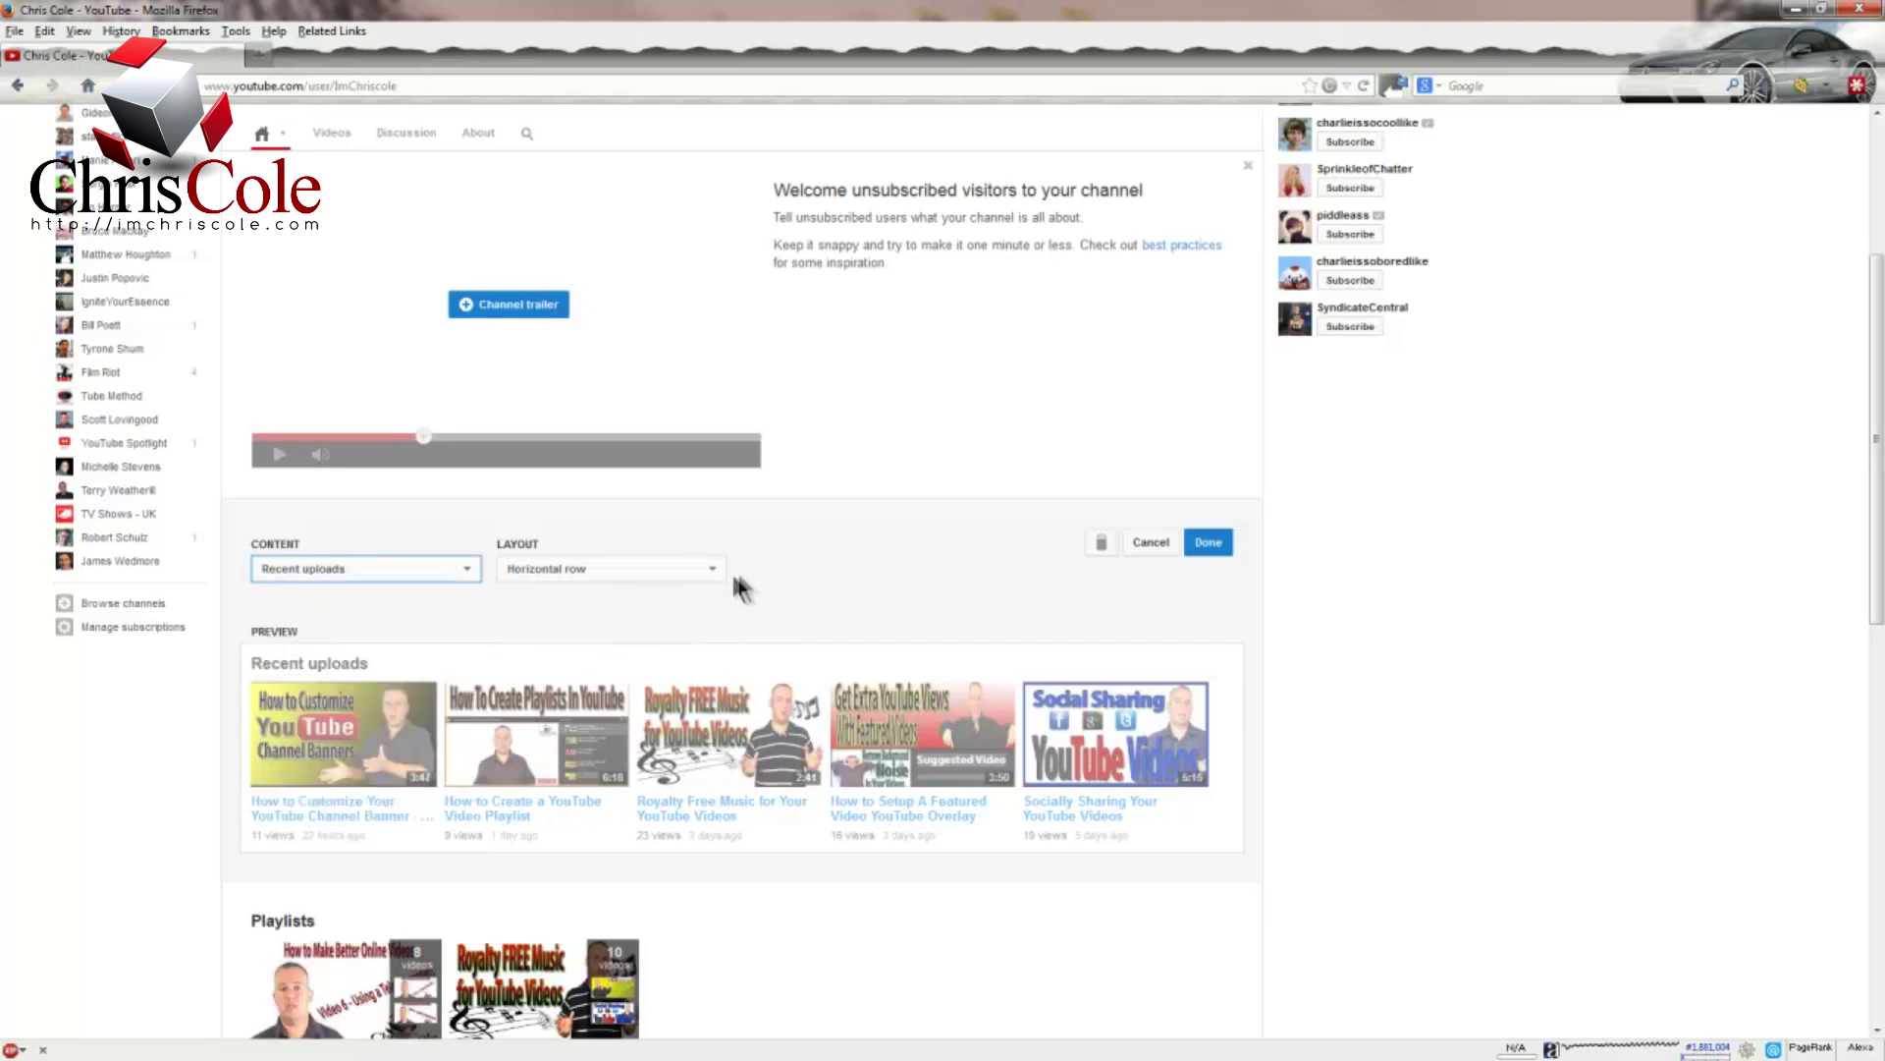
click(687, 568)
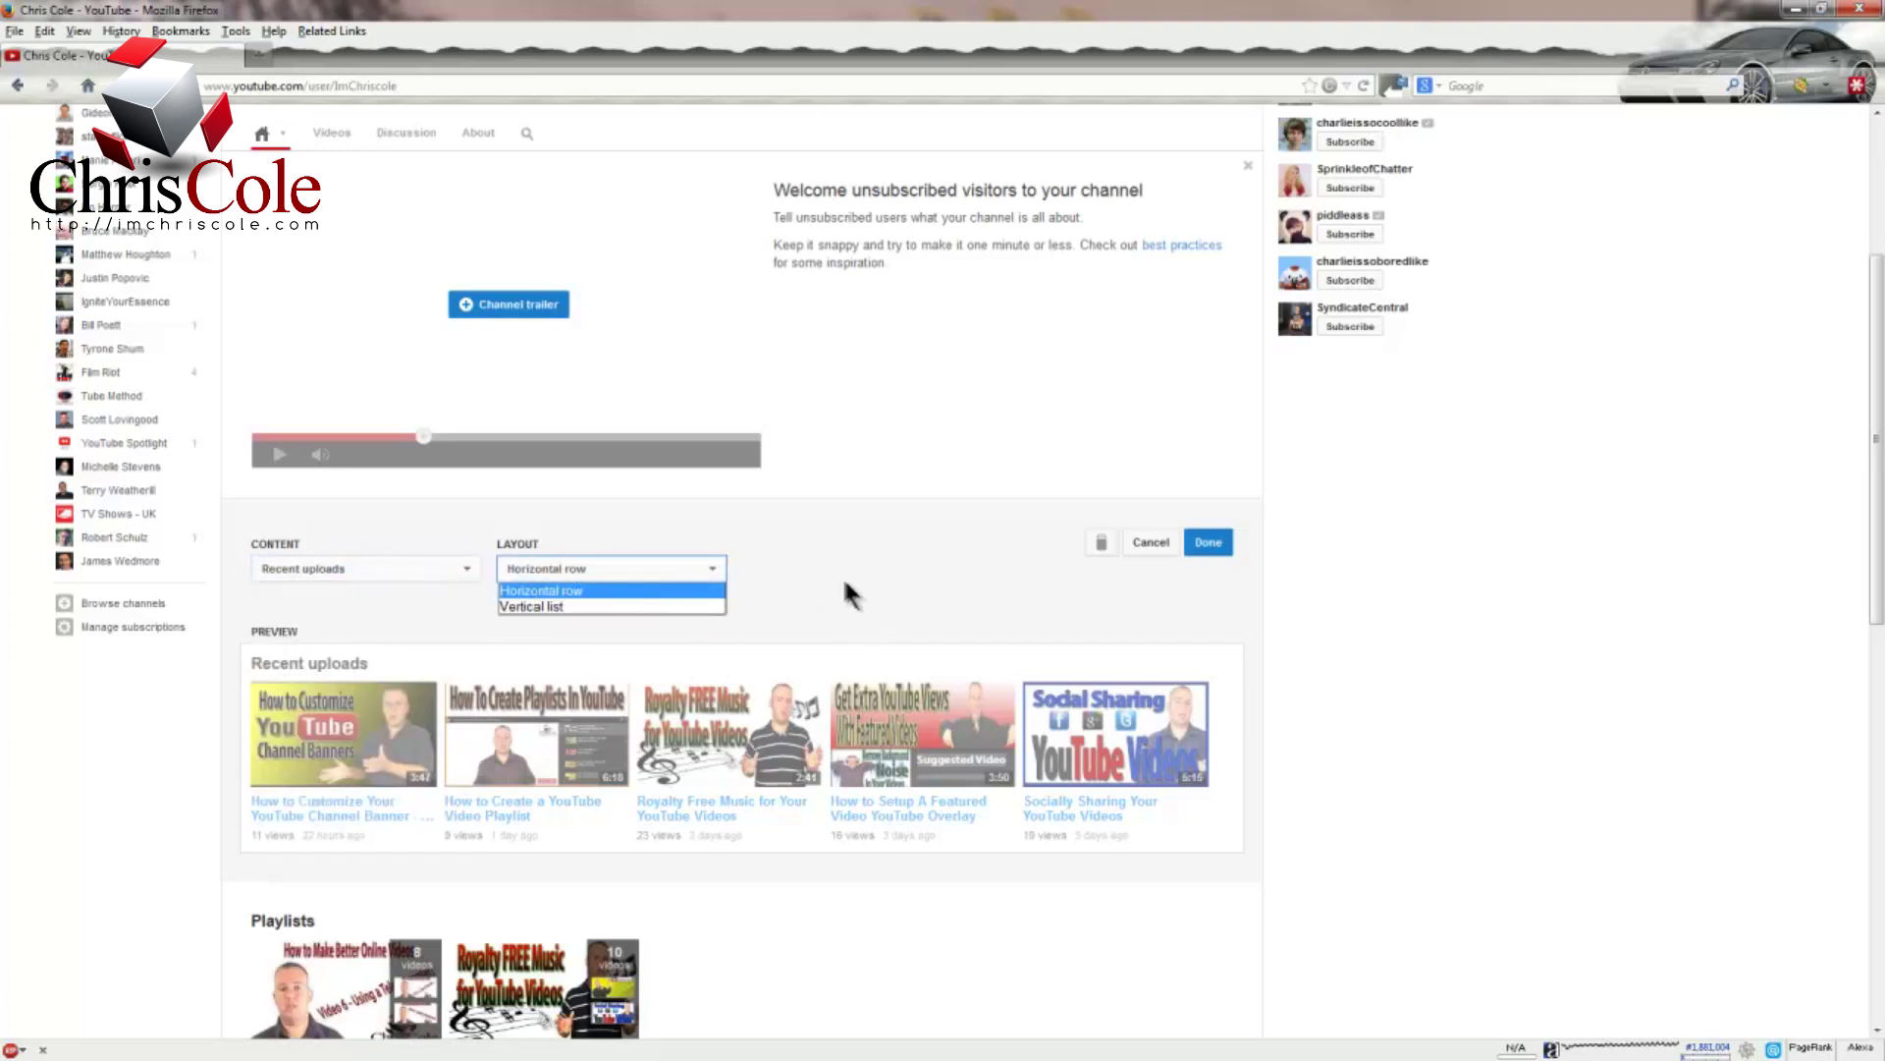
click(845, 591)
click(643, 570)
click(915, 613)
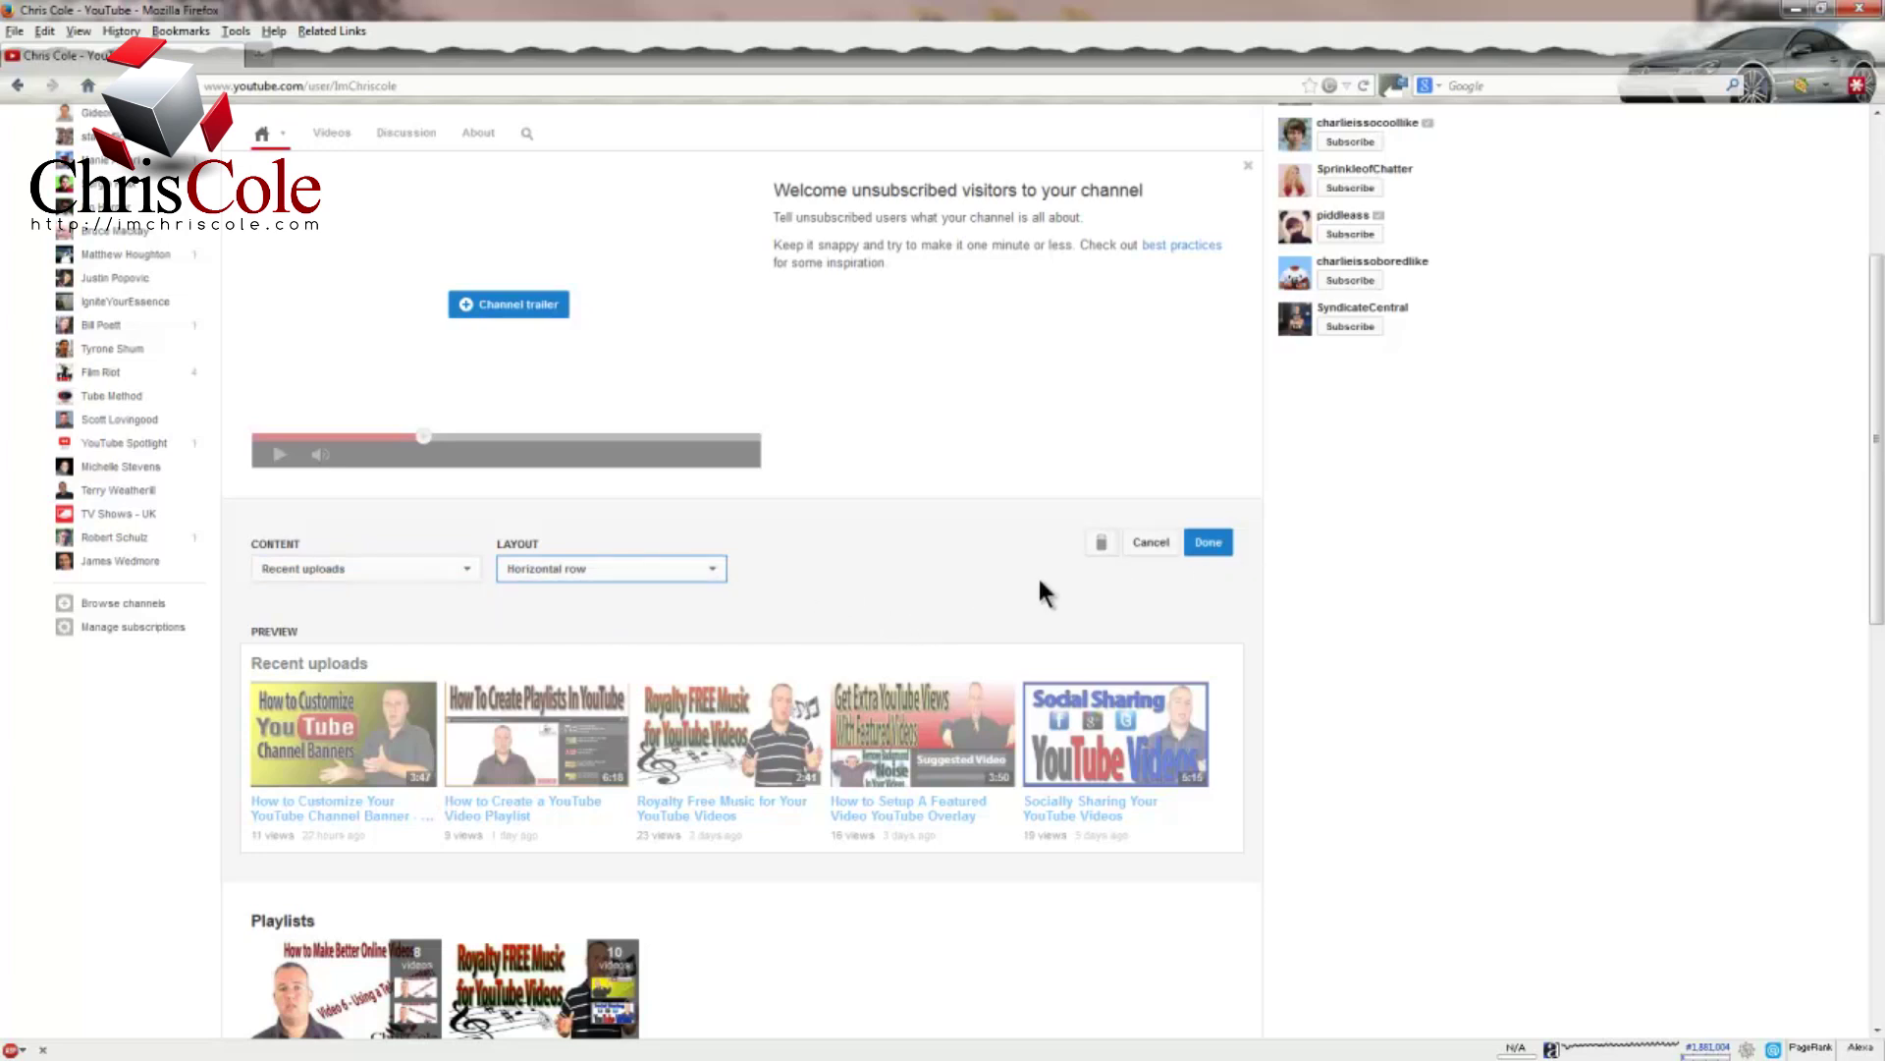
click(1213, 544)
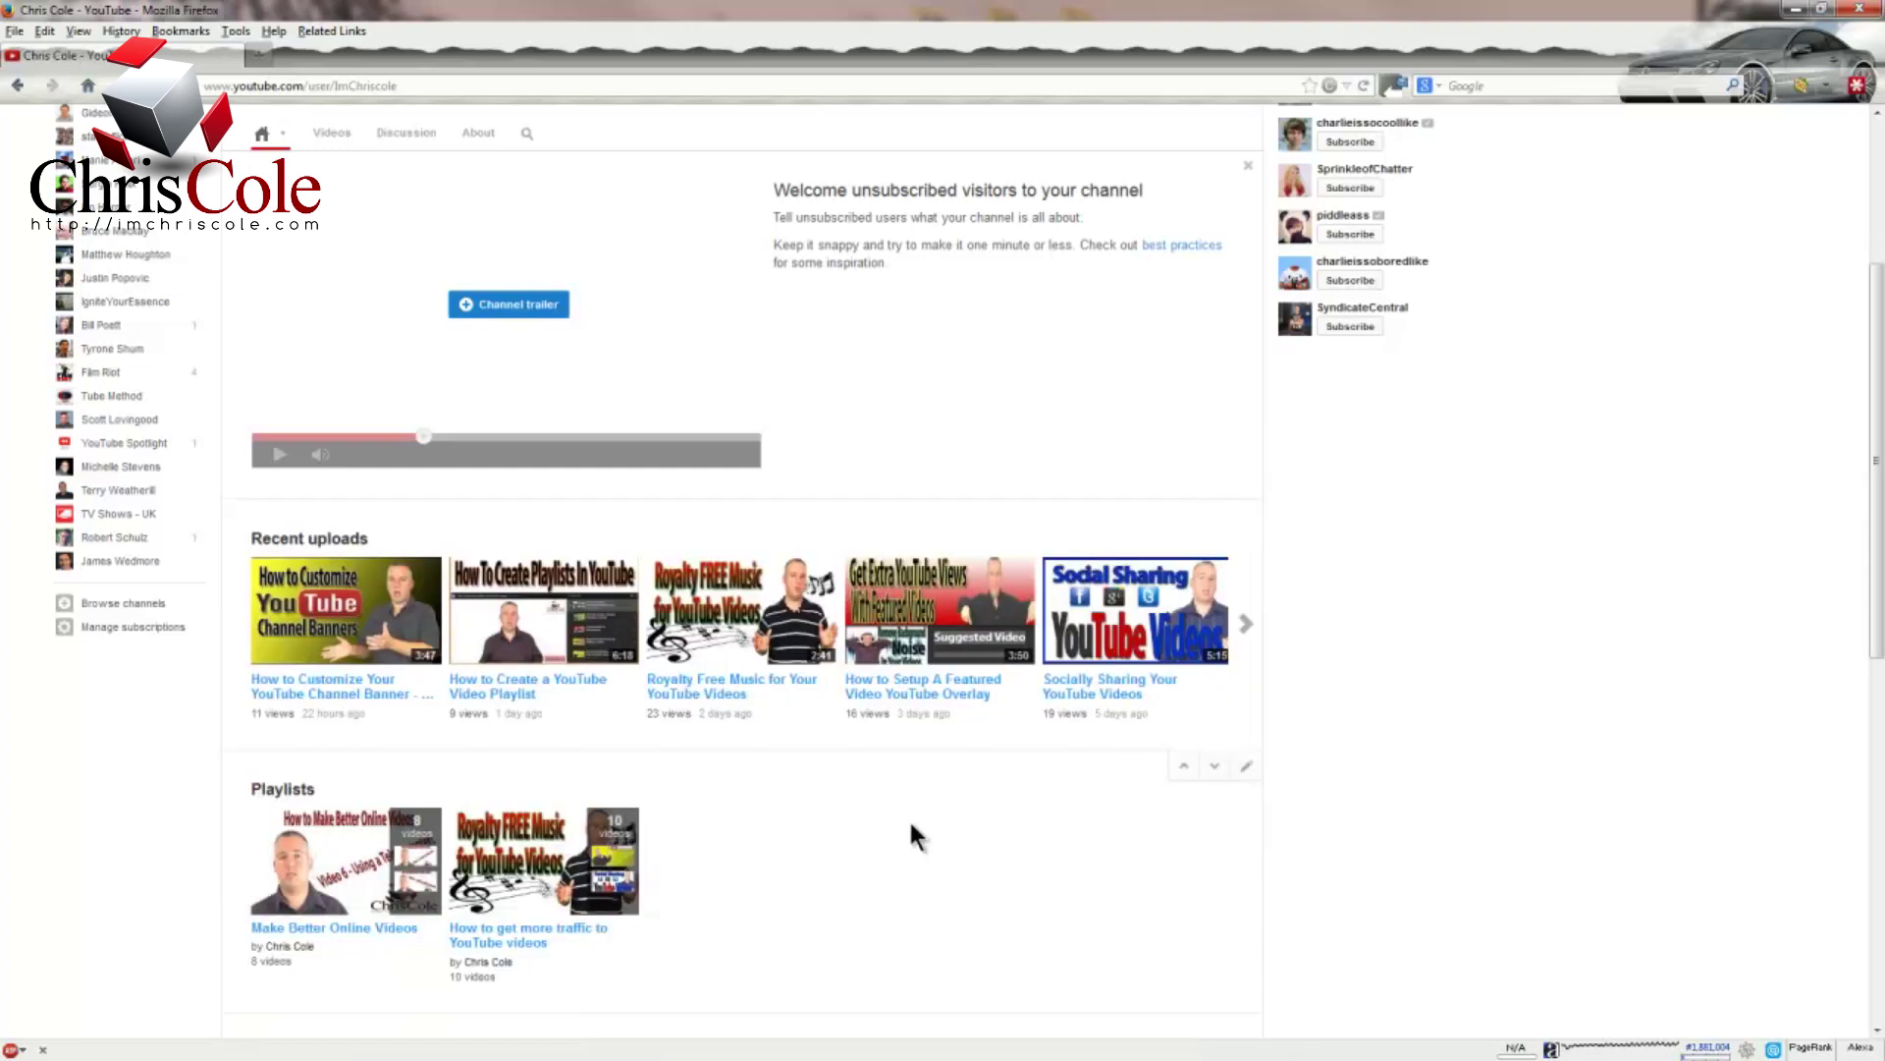
- Add a new section below Playlists, leaving its content type unchosen for now
scroll(911, 828, down, 5)
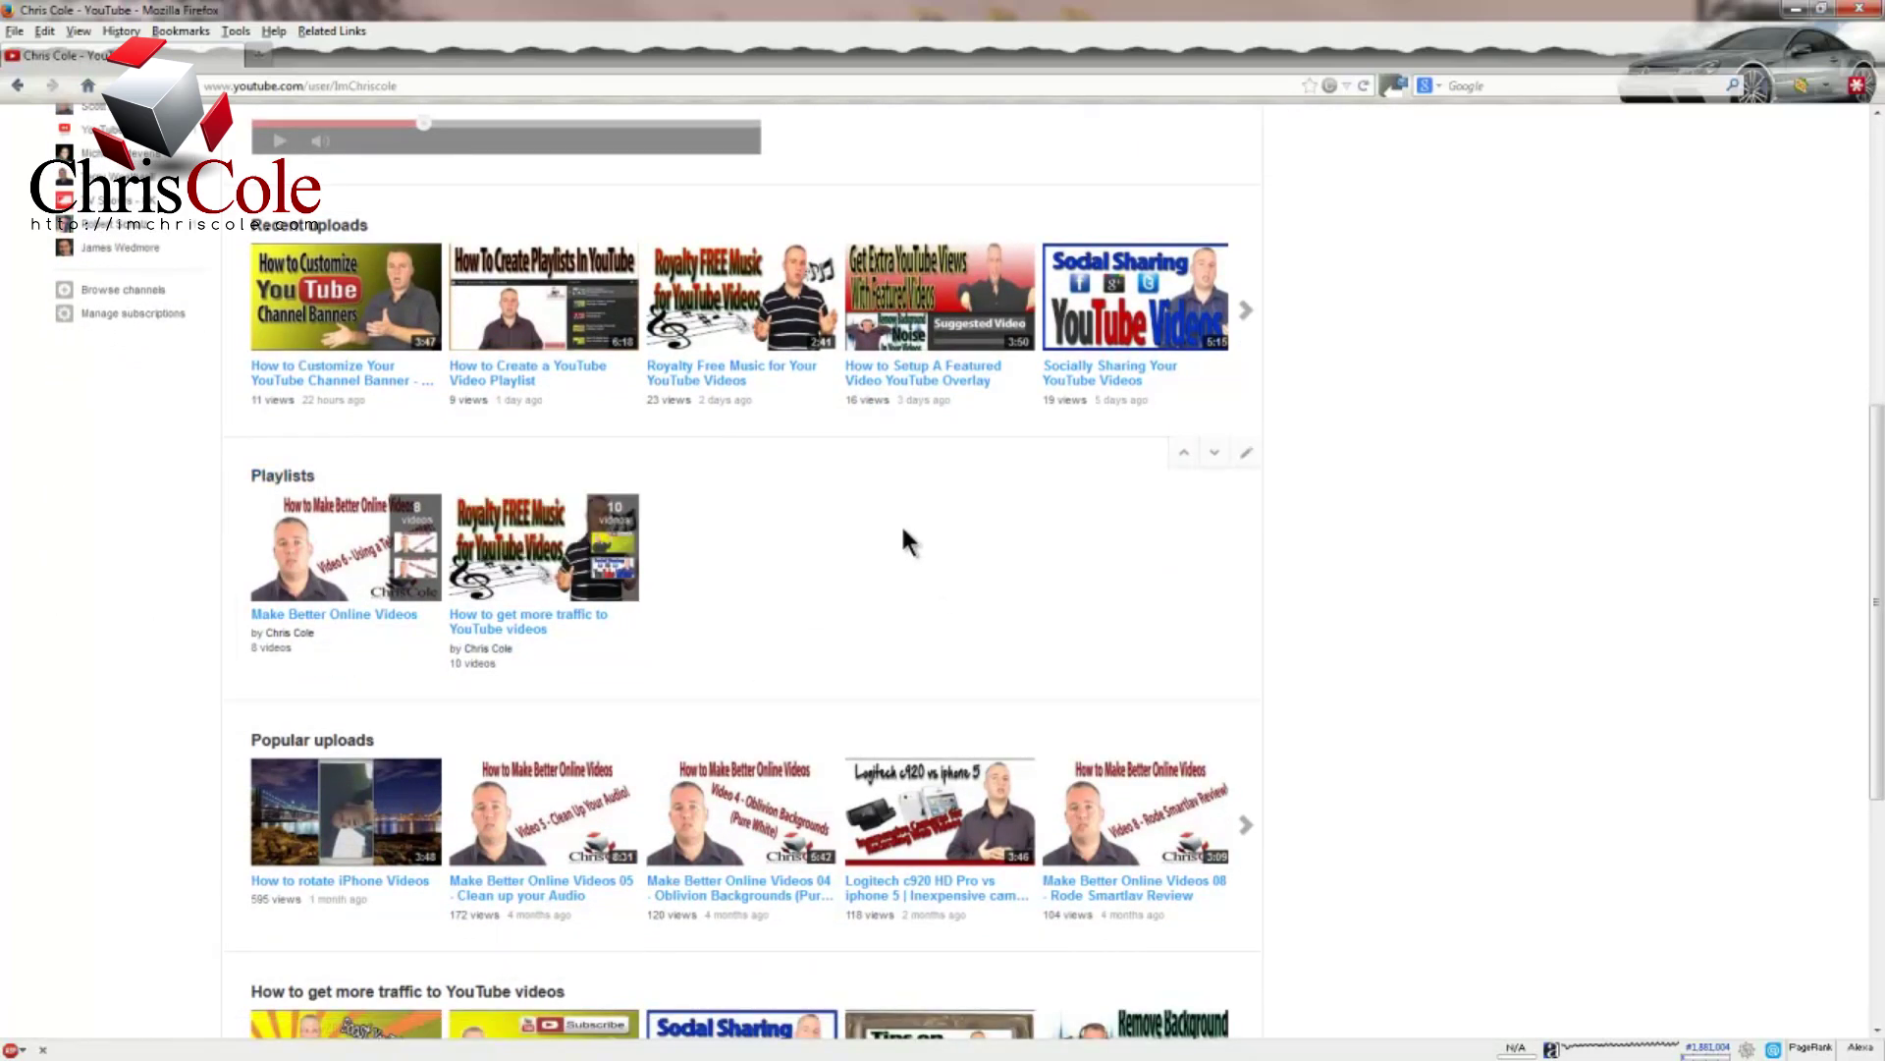
scroll(899, 523, down, 5)
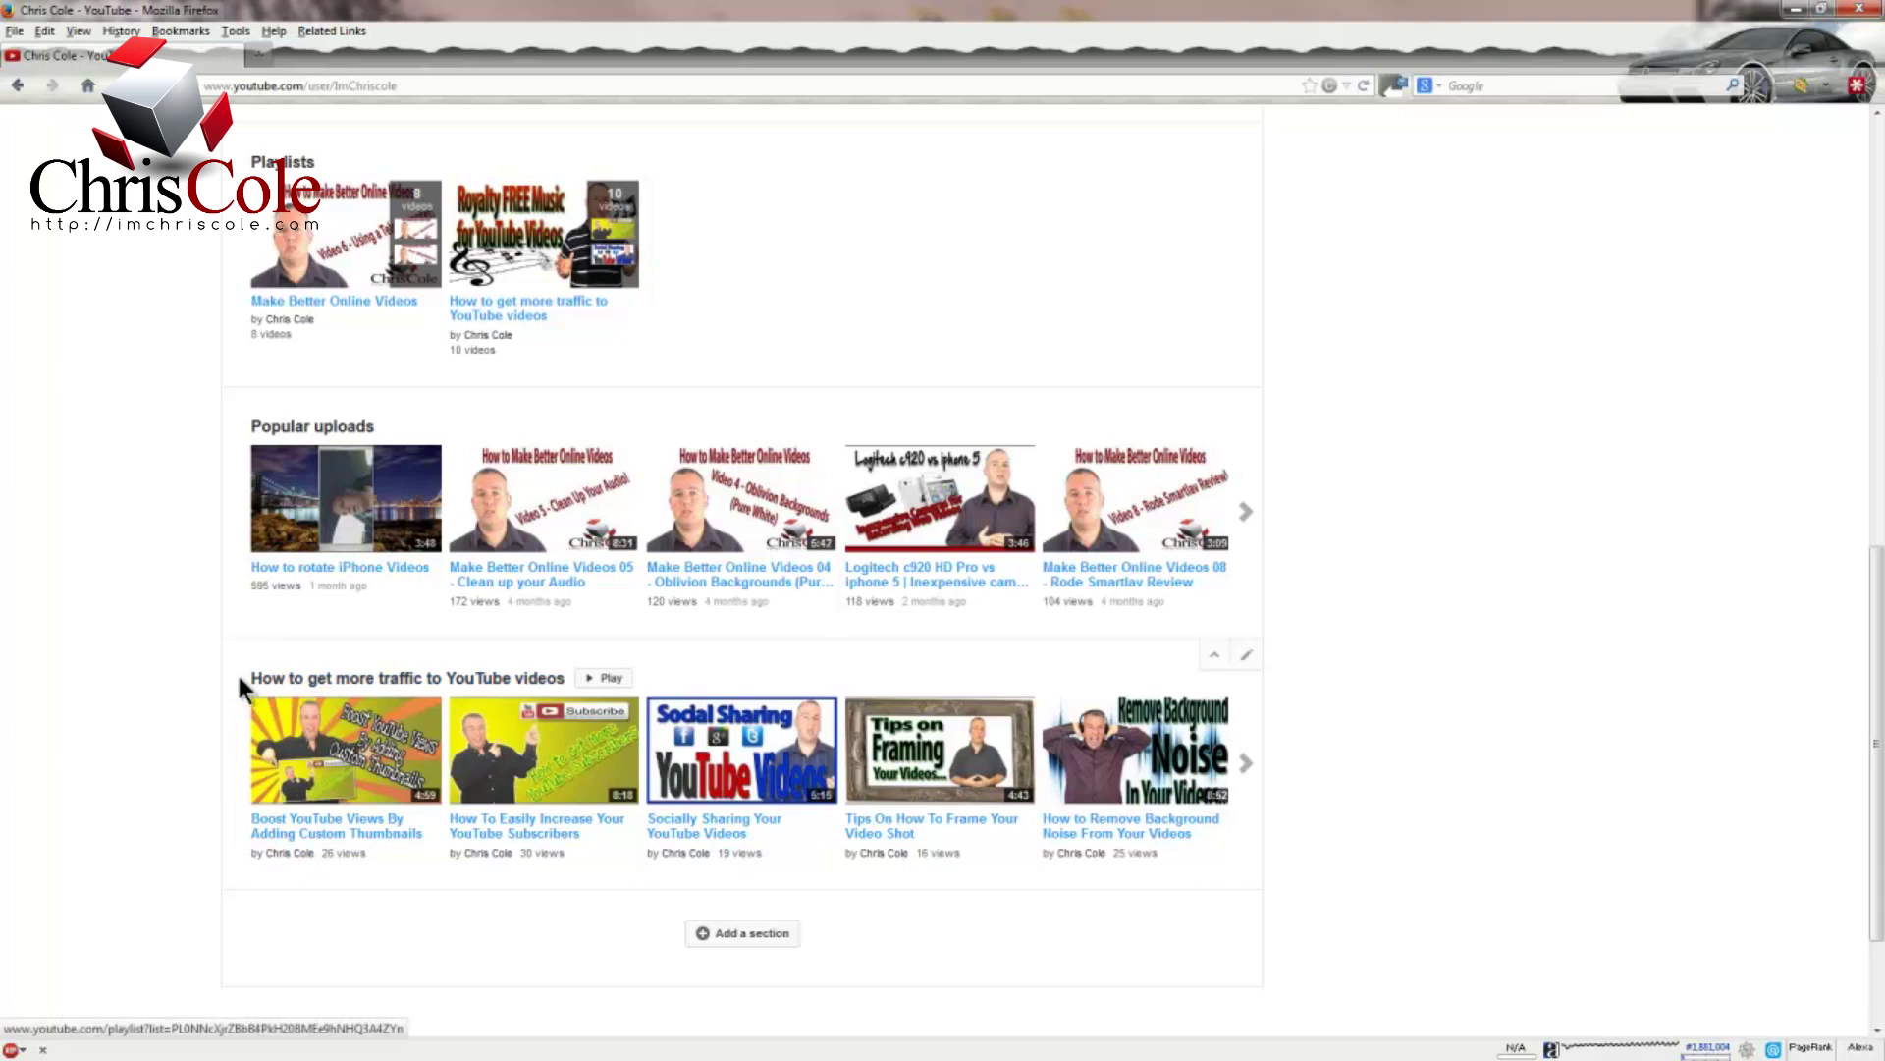
drag(242, 676, 557, 677)
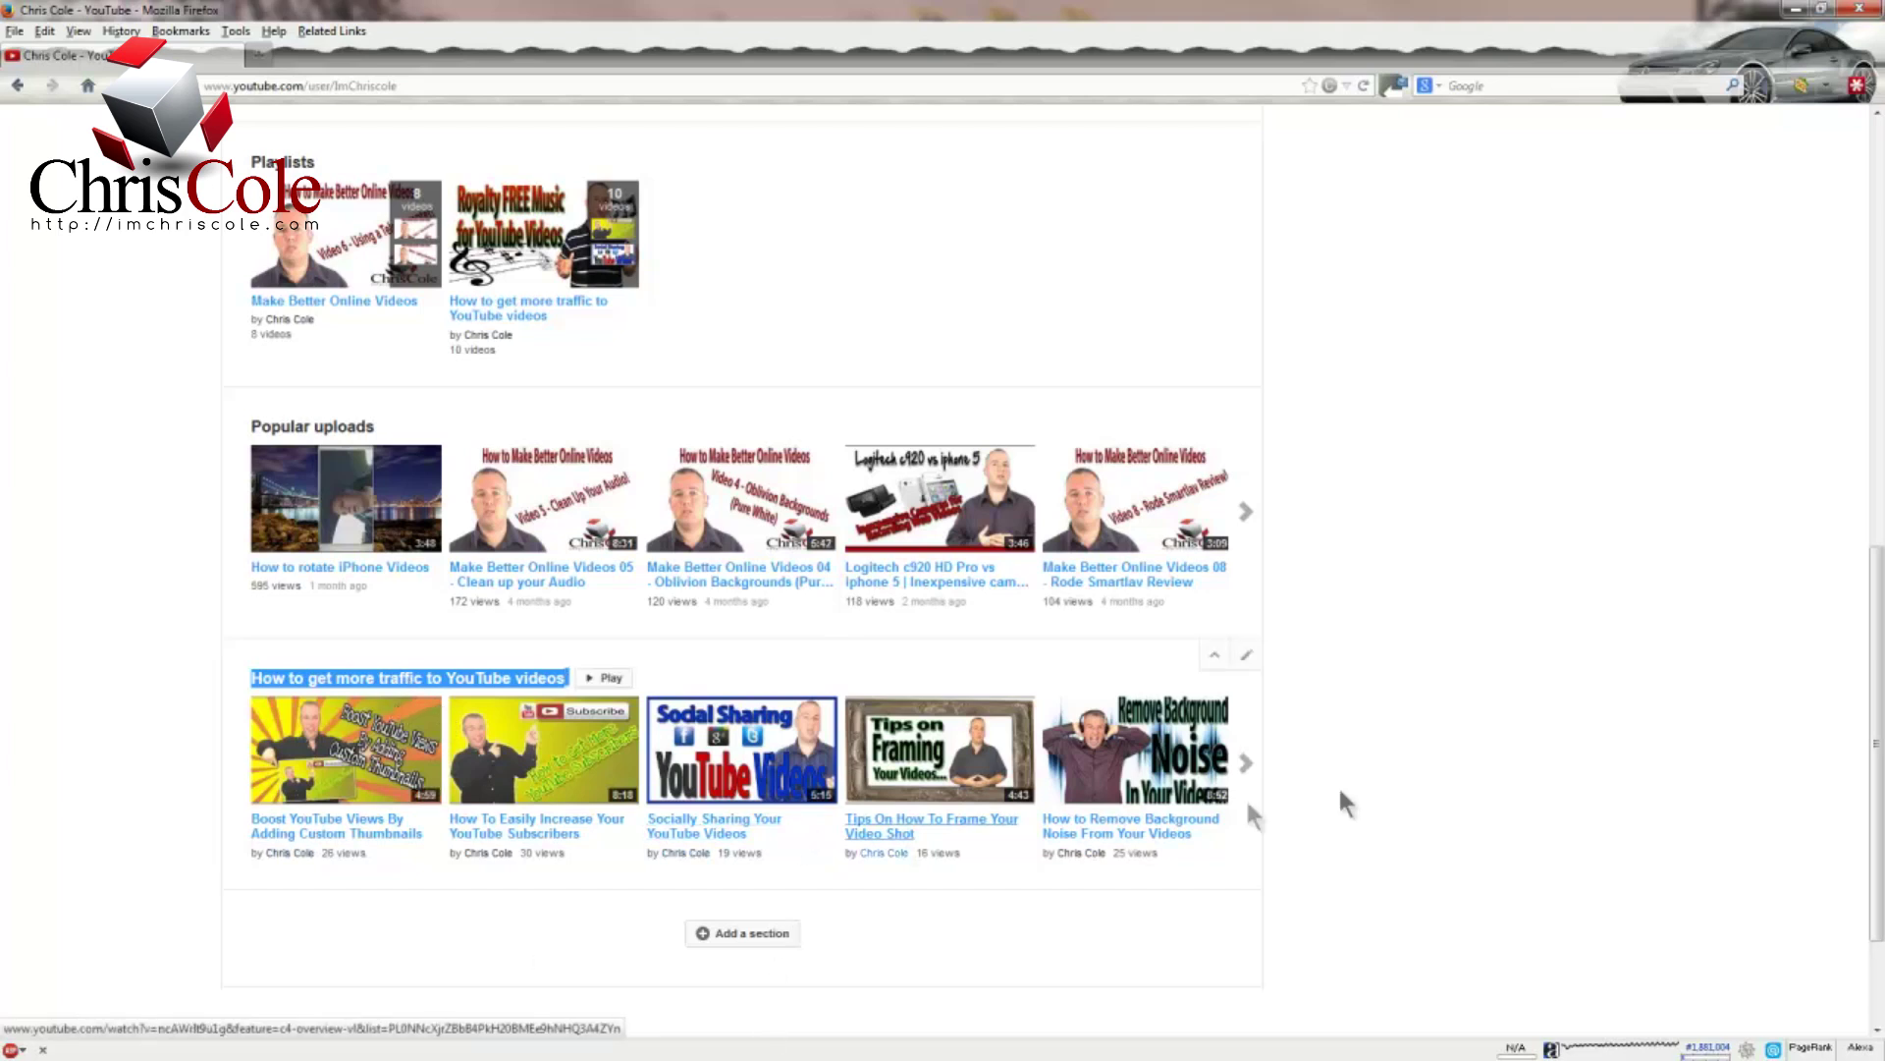
scroll(1331, 423, down, 3)
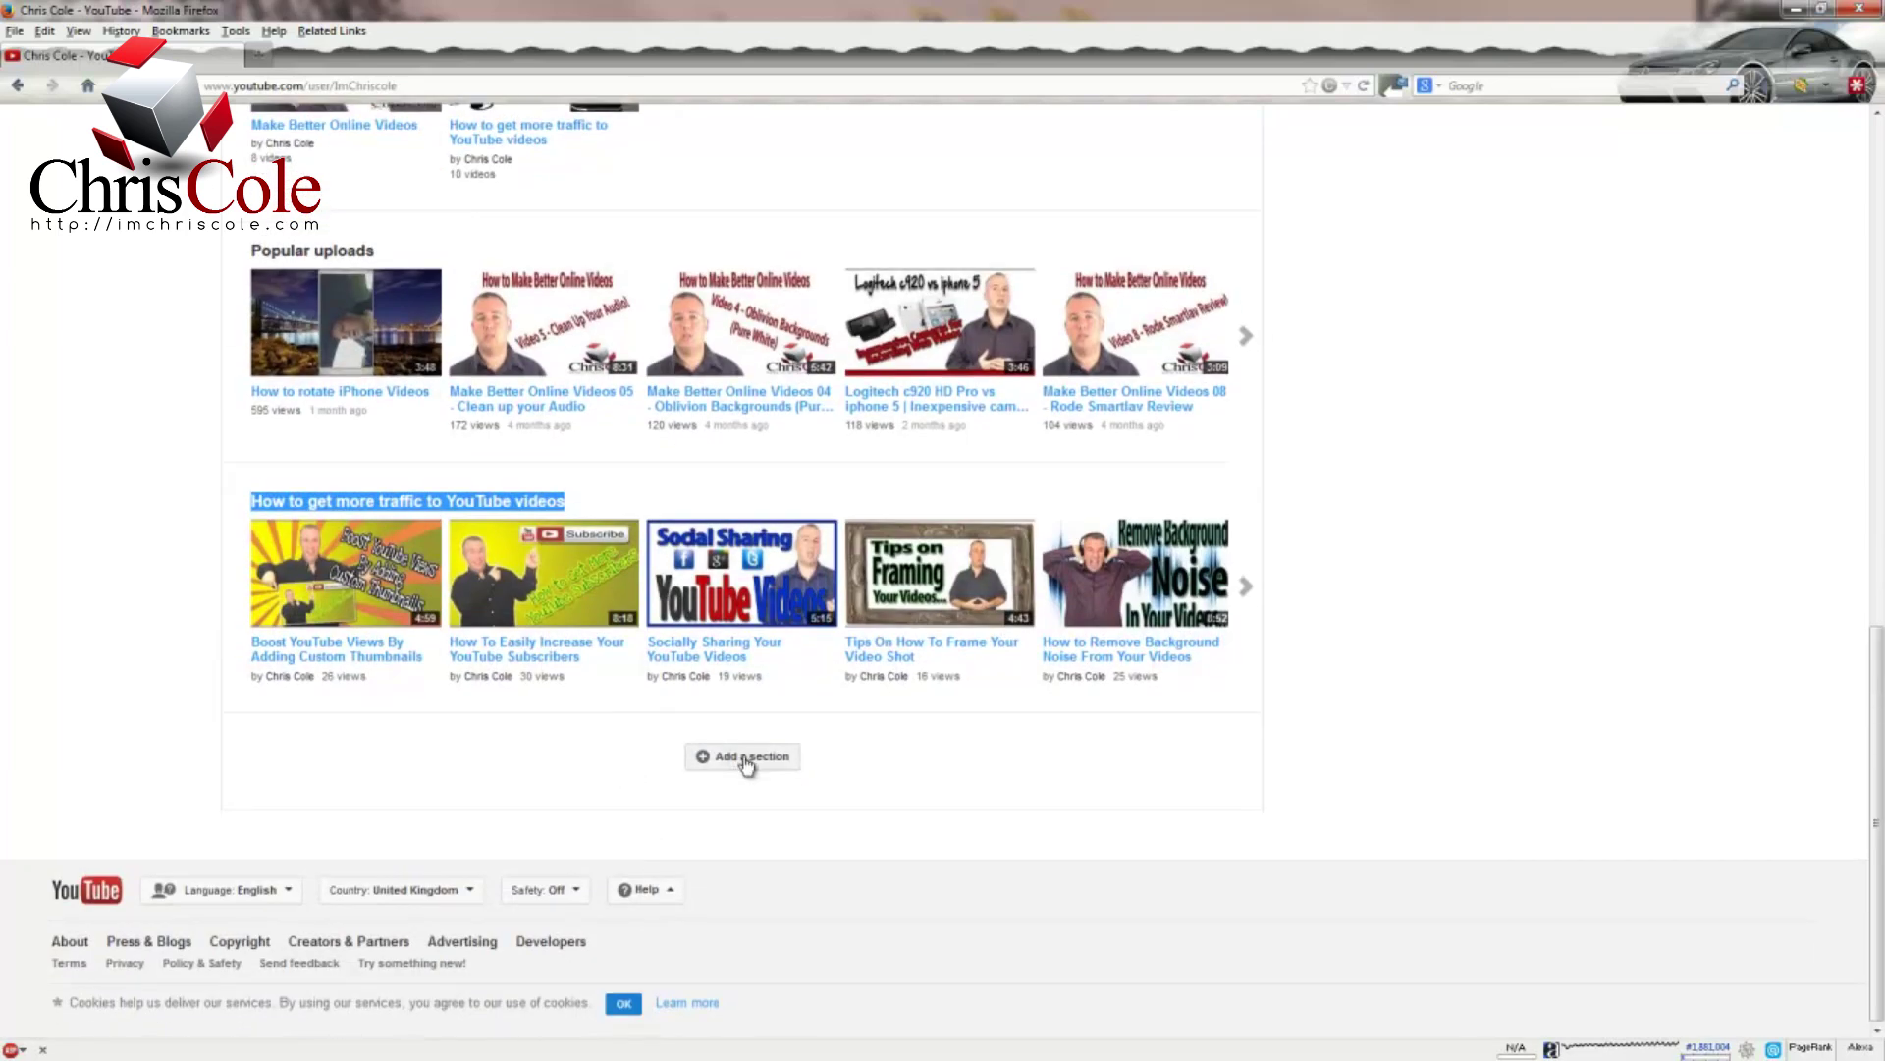
click(744, 758)
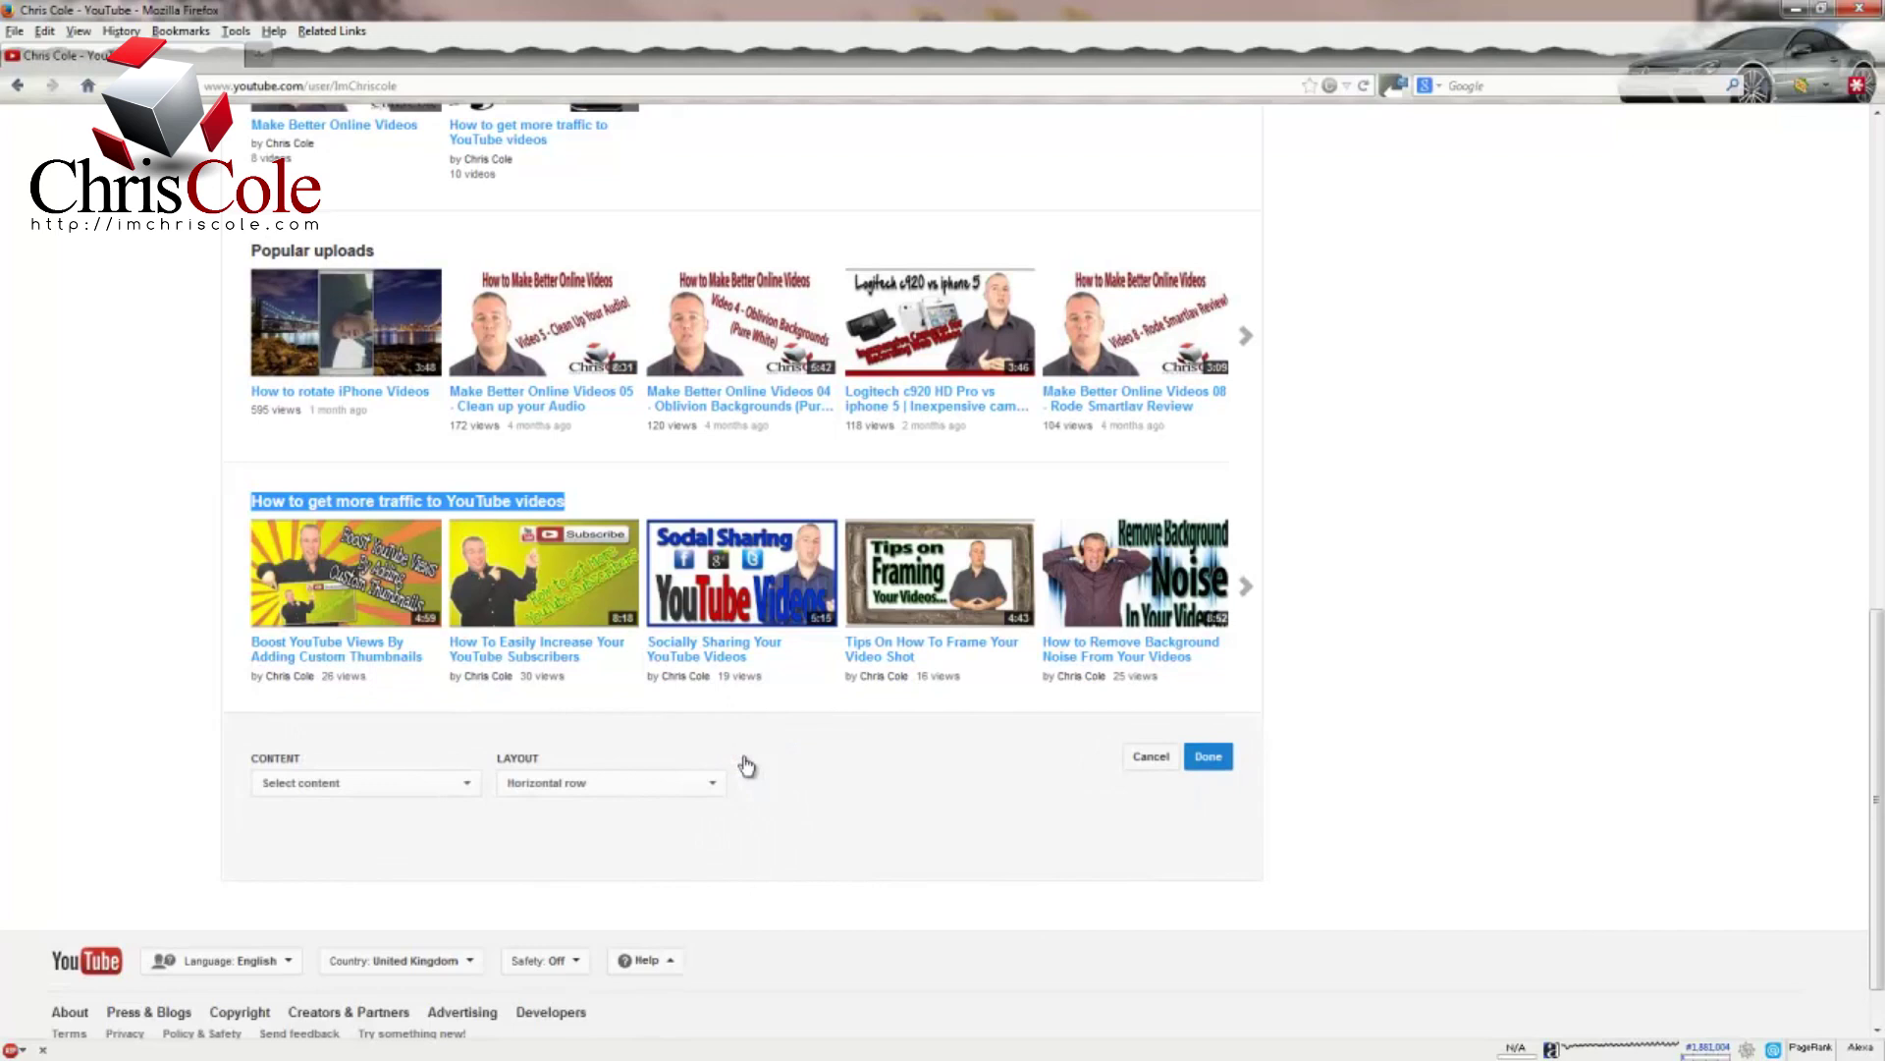
scroll(179, 786, down, 1)
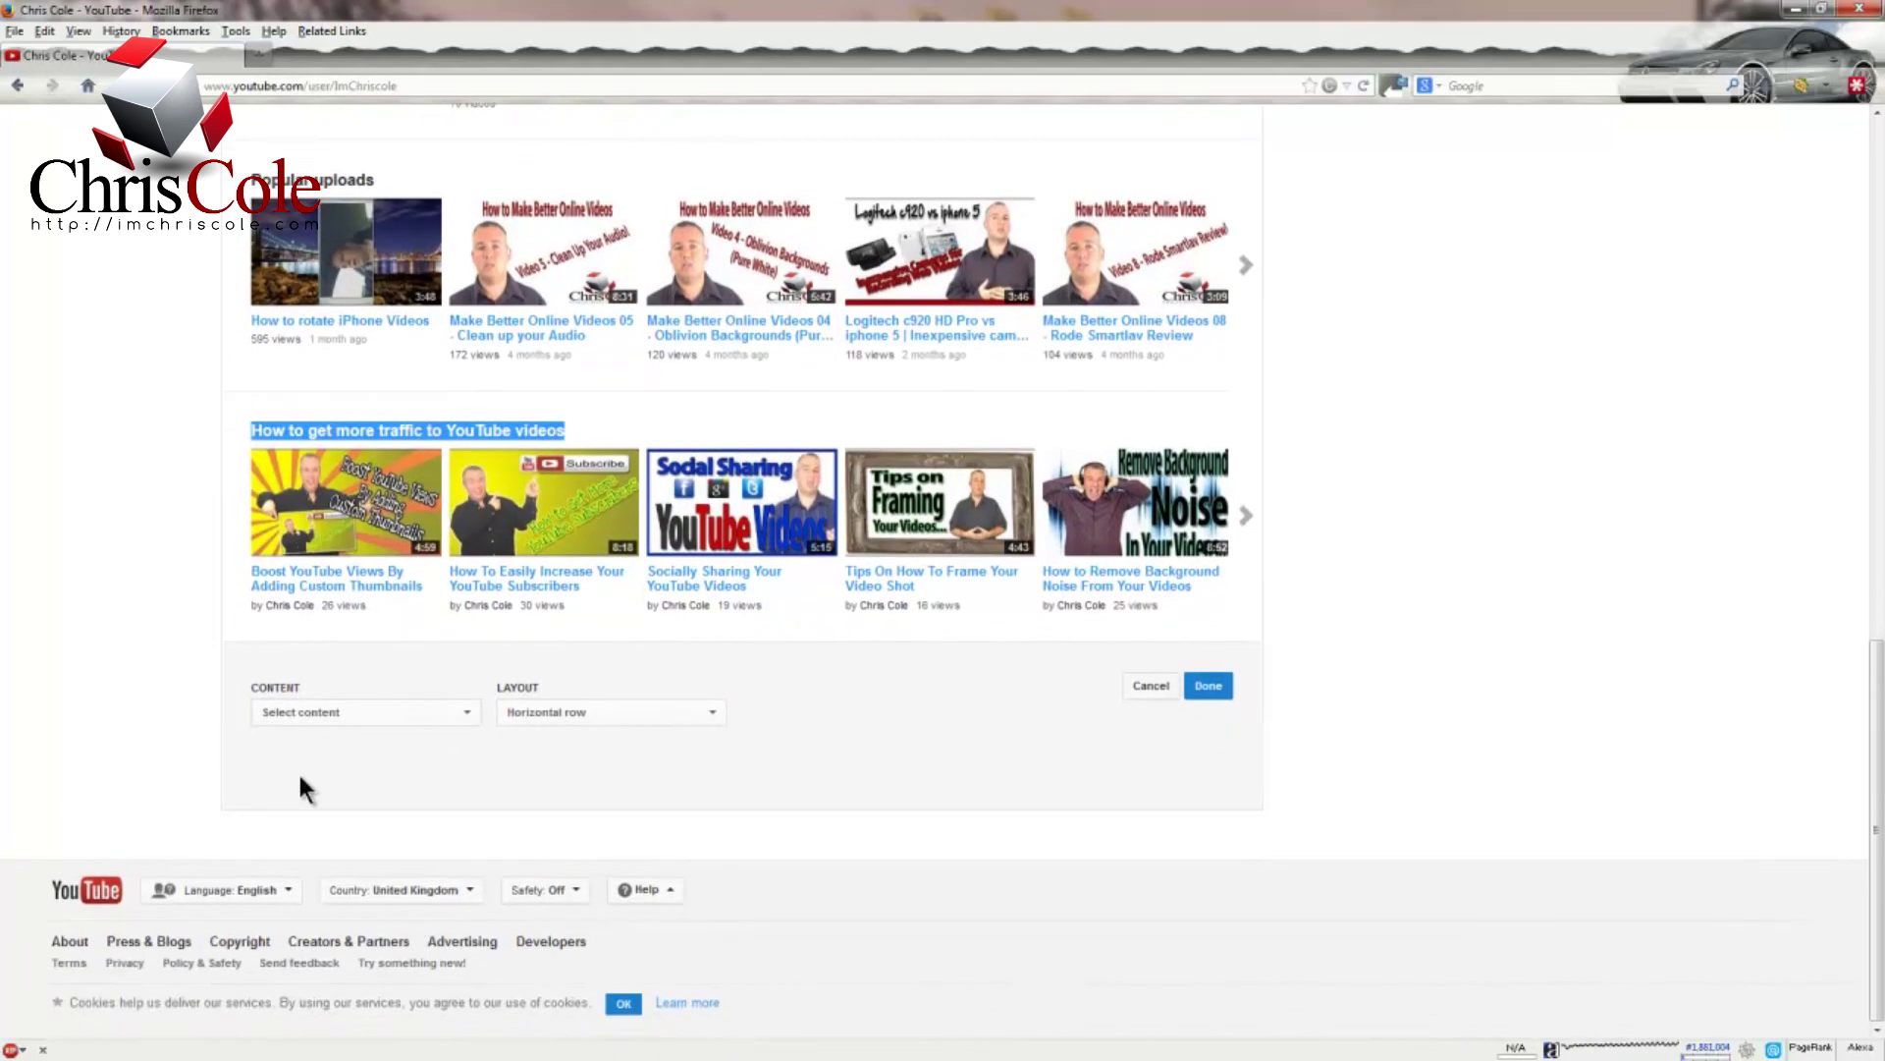
click(448, 715)
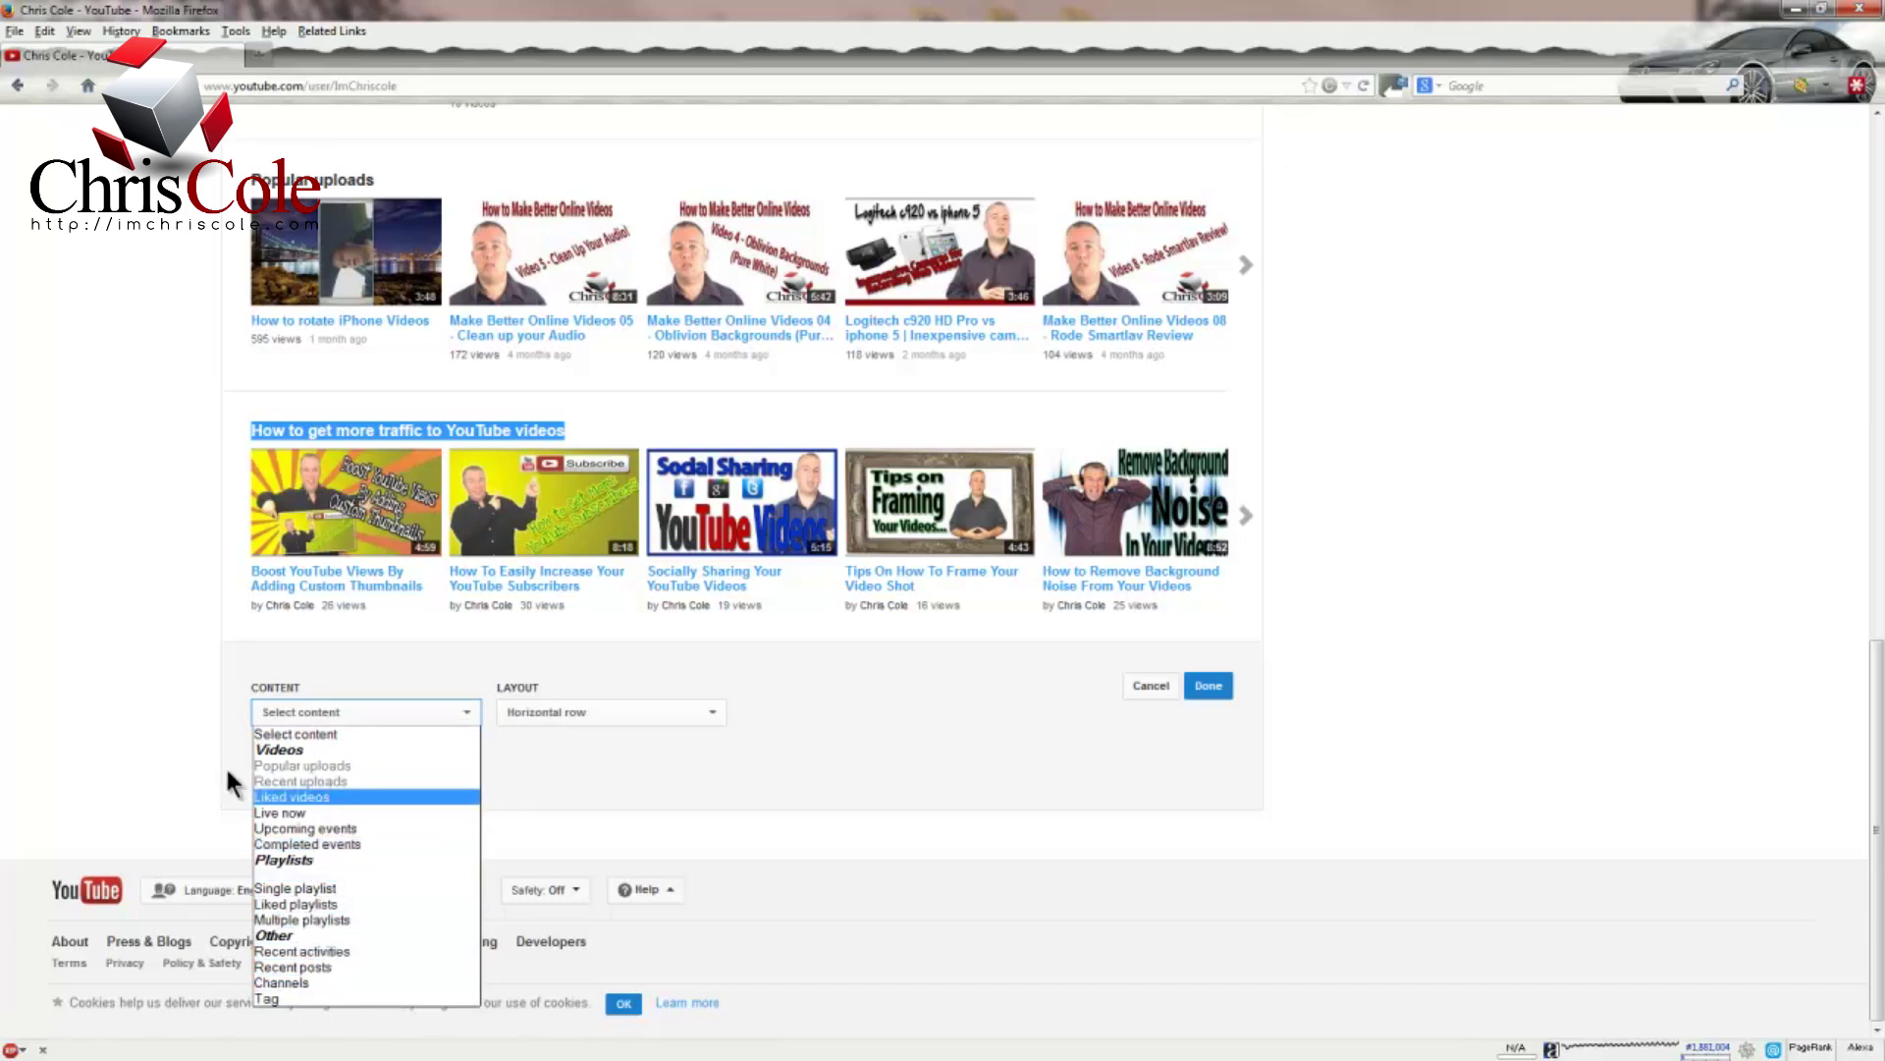
click(833, 772)
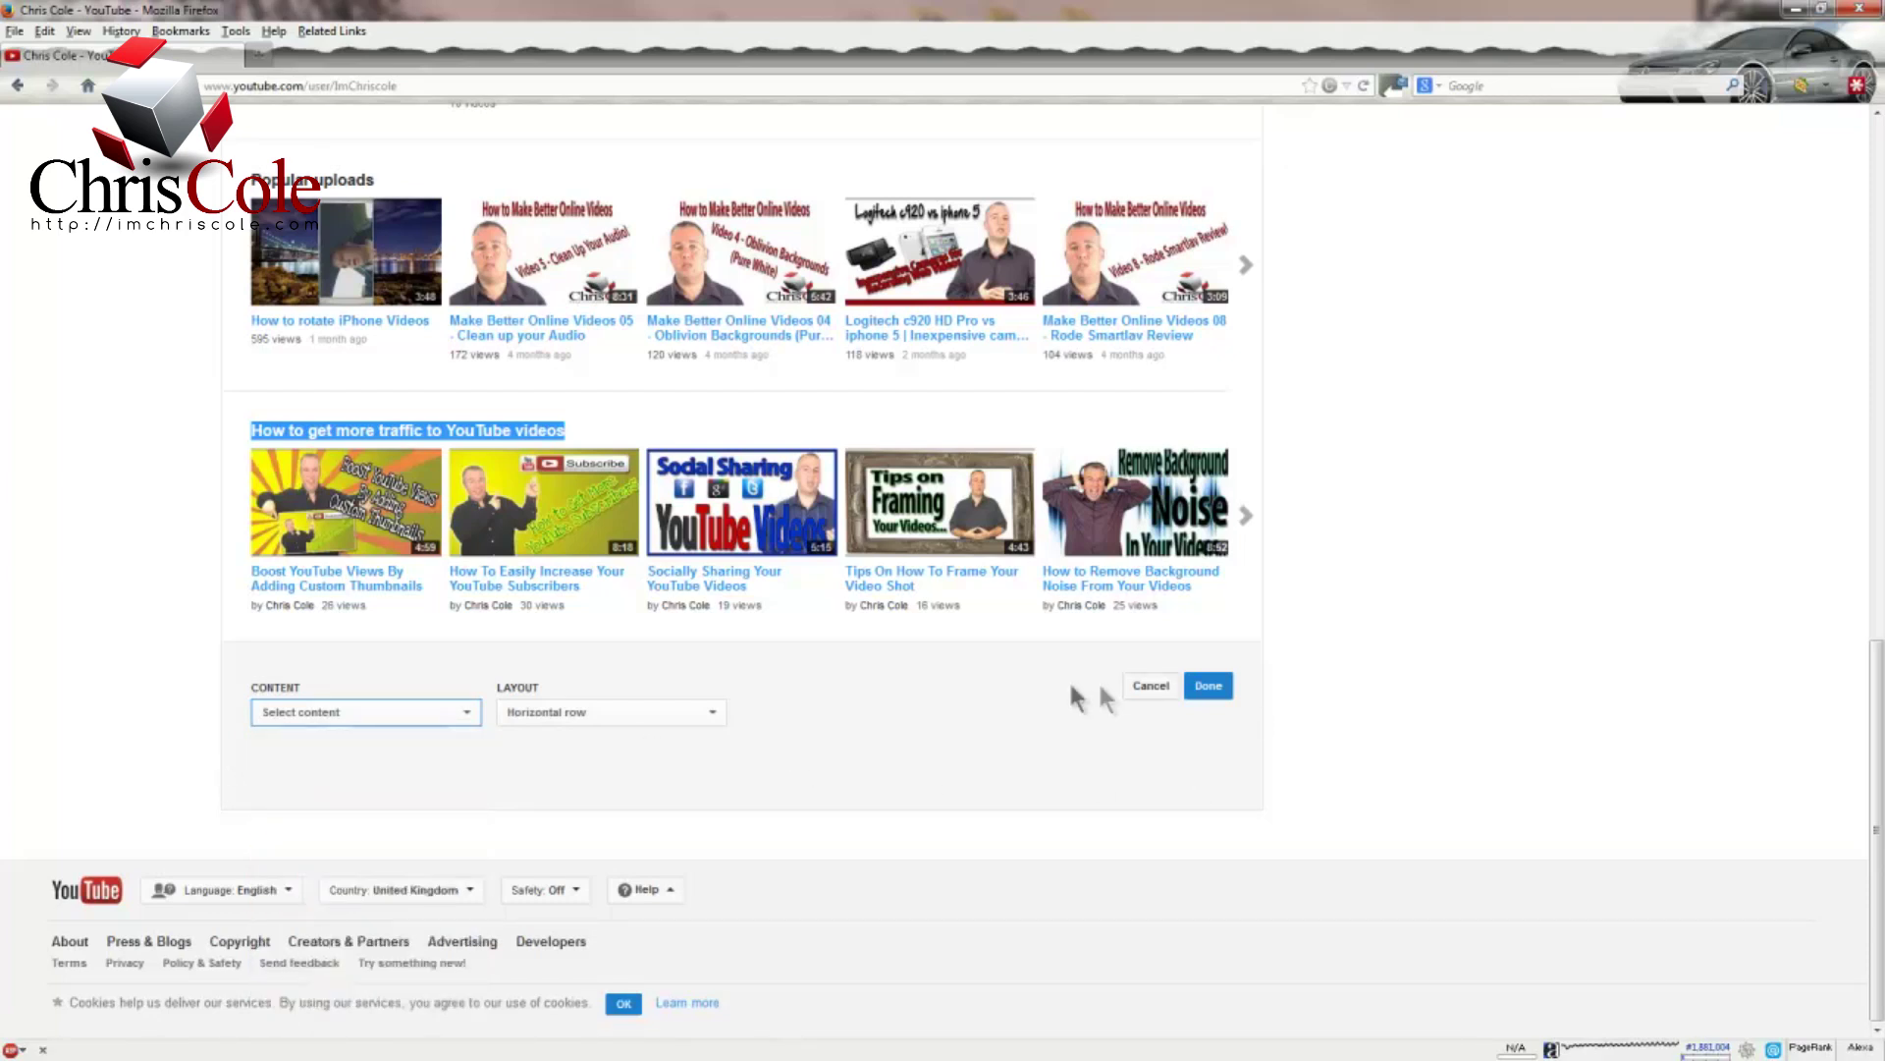
scroll(1406, 699, up, 6)
scroll(1376, 723, up, 2)
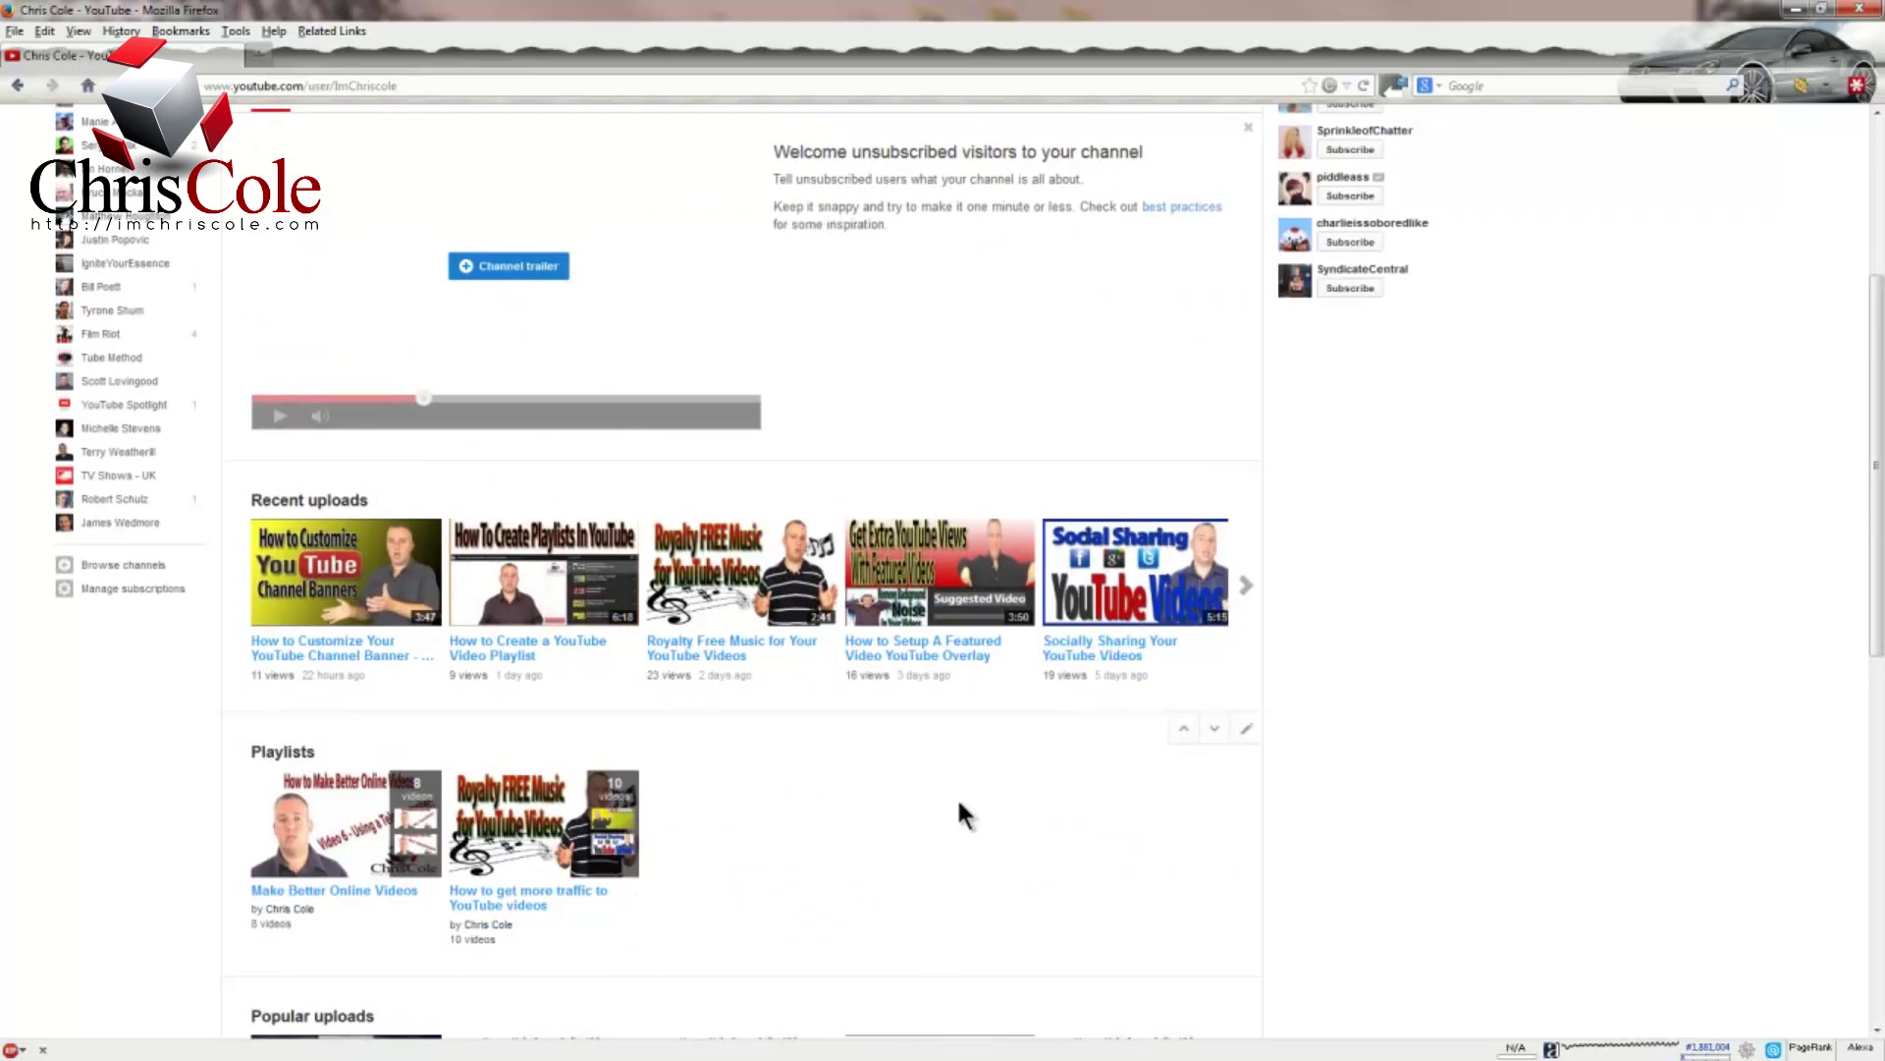
- Move Popular uploads up past Playlists and then above Recent uploads
scroll(954, 813, down, 2)
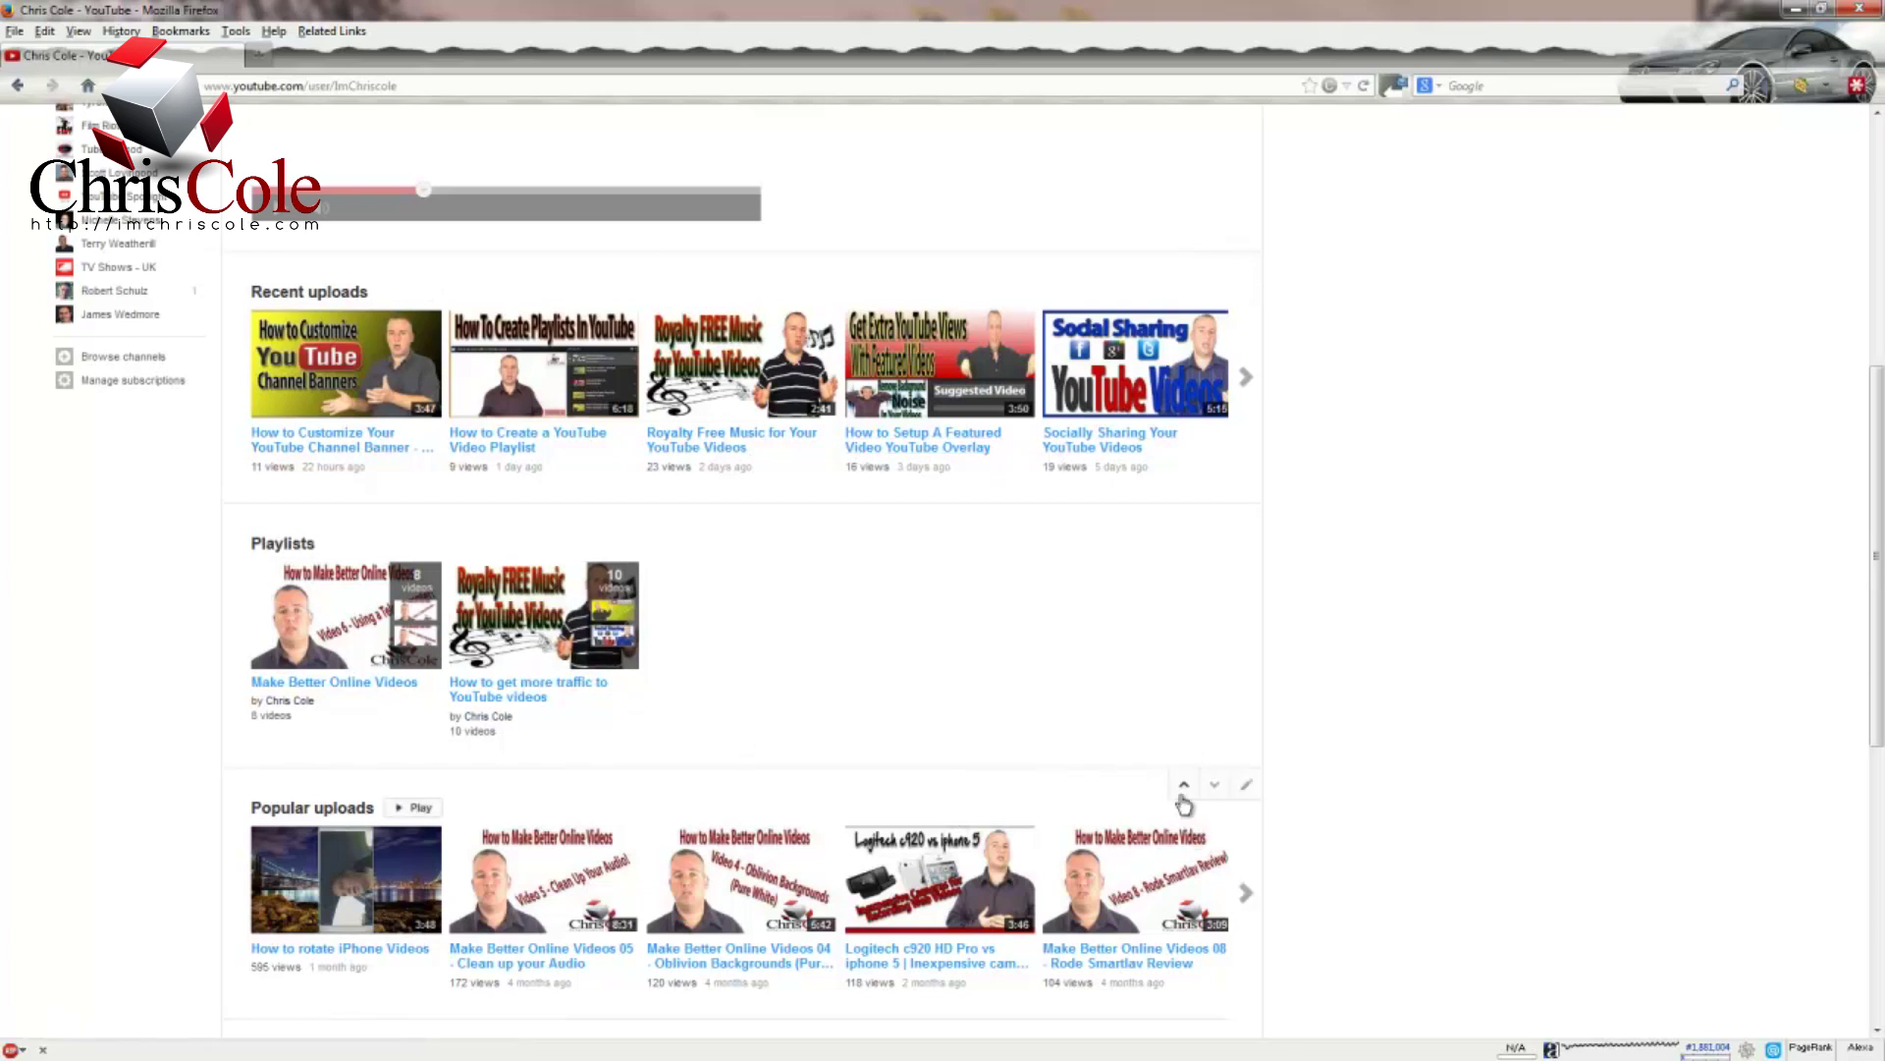
click(1184, 790)
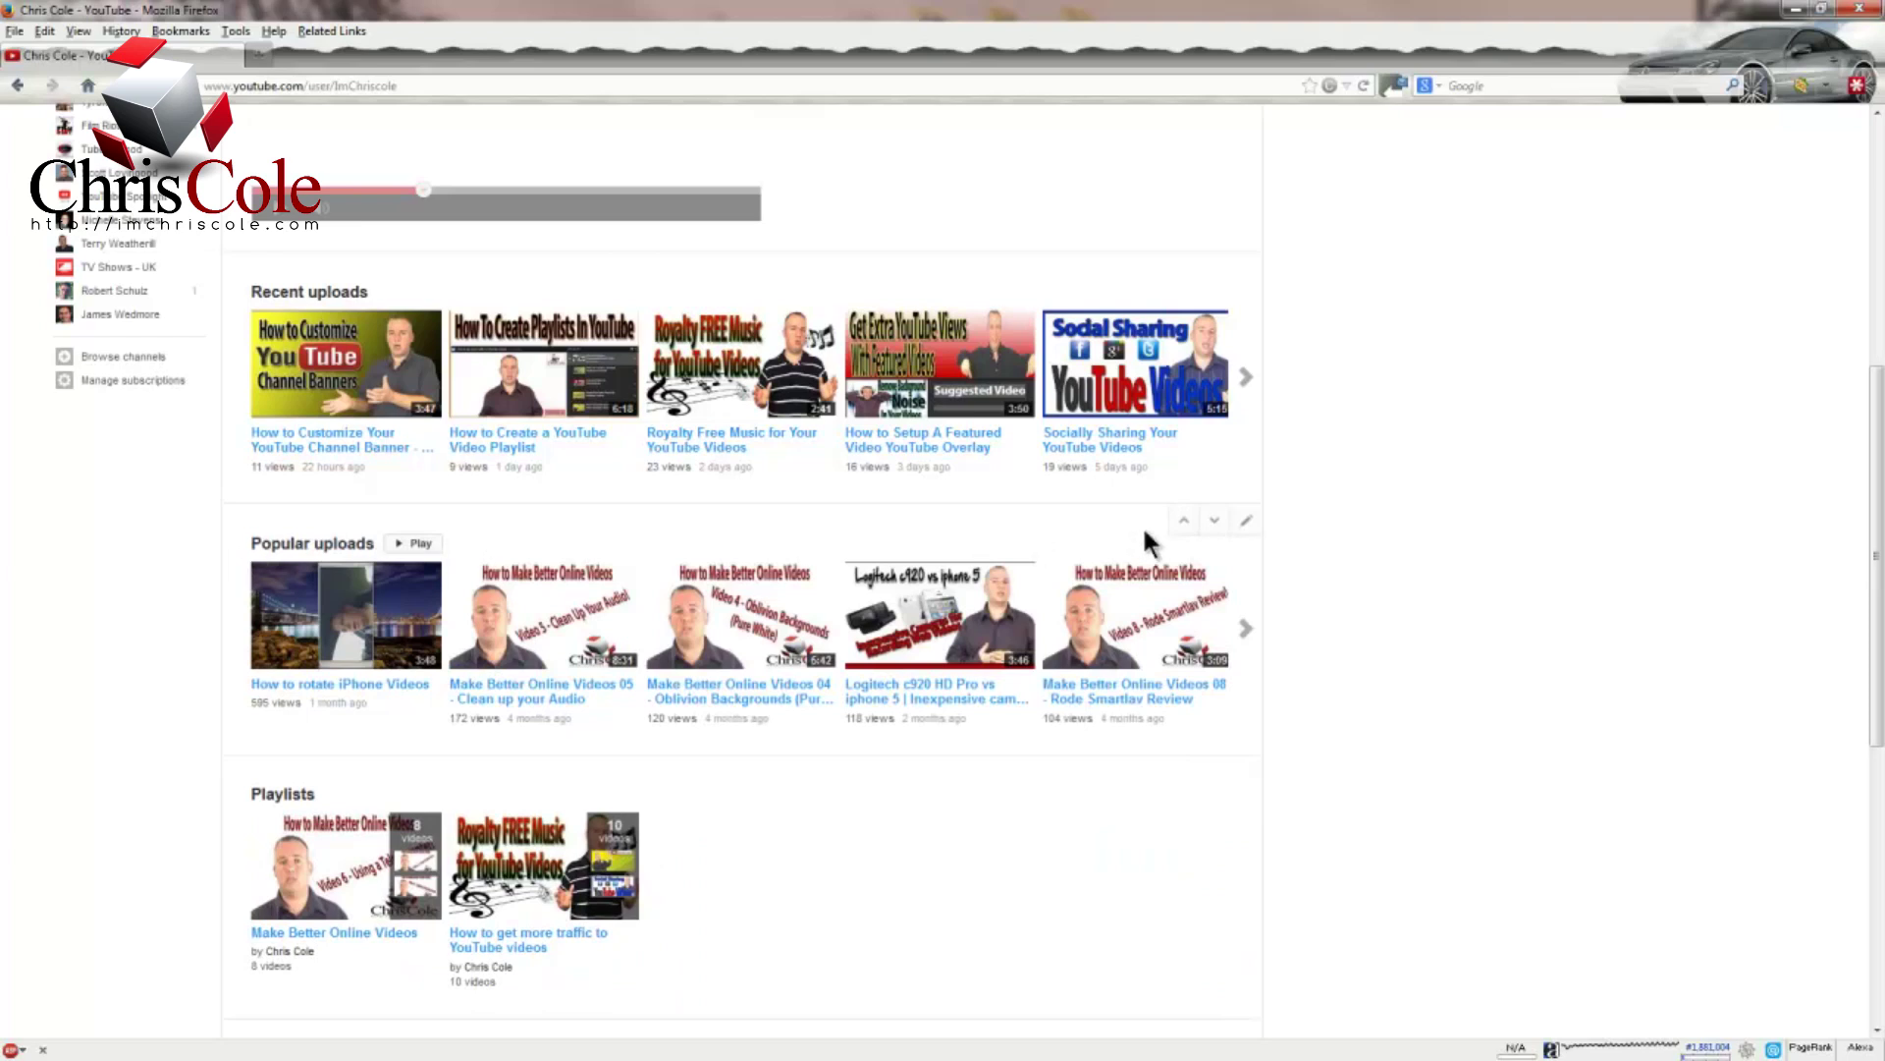
click(1184, 522)
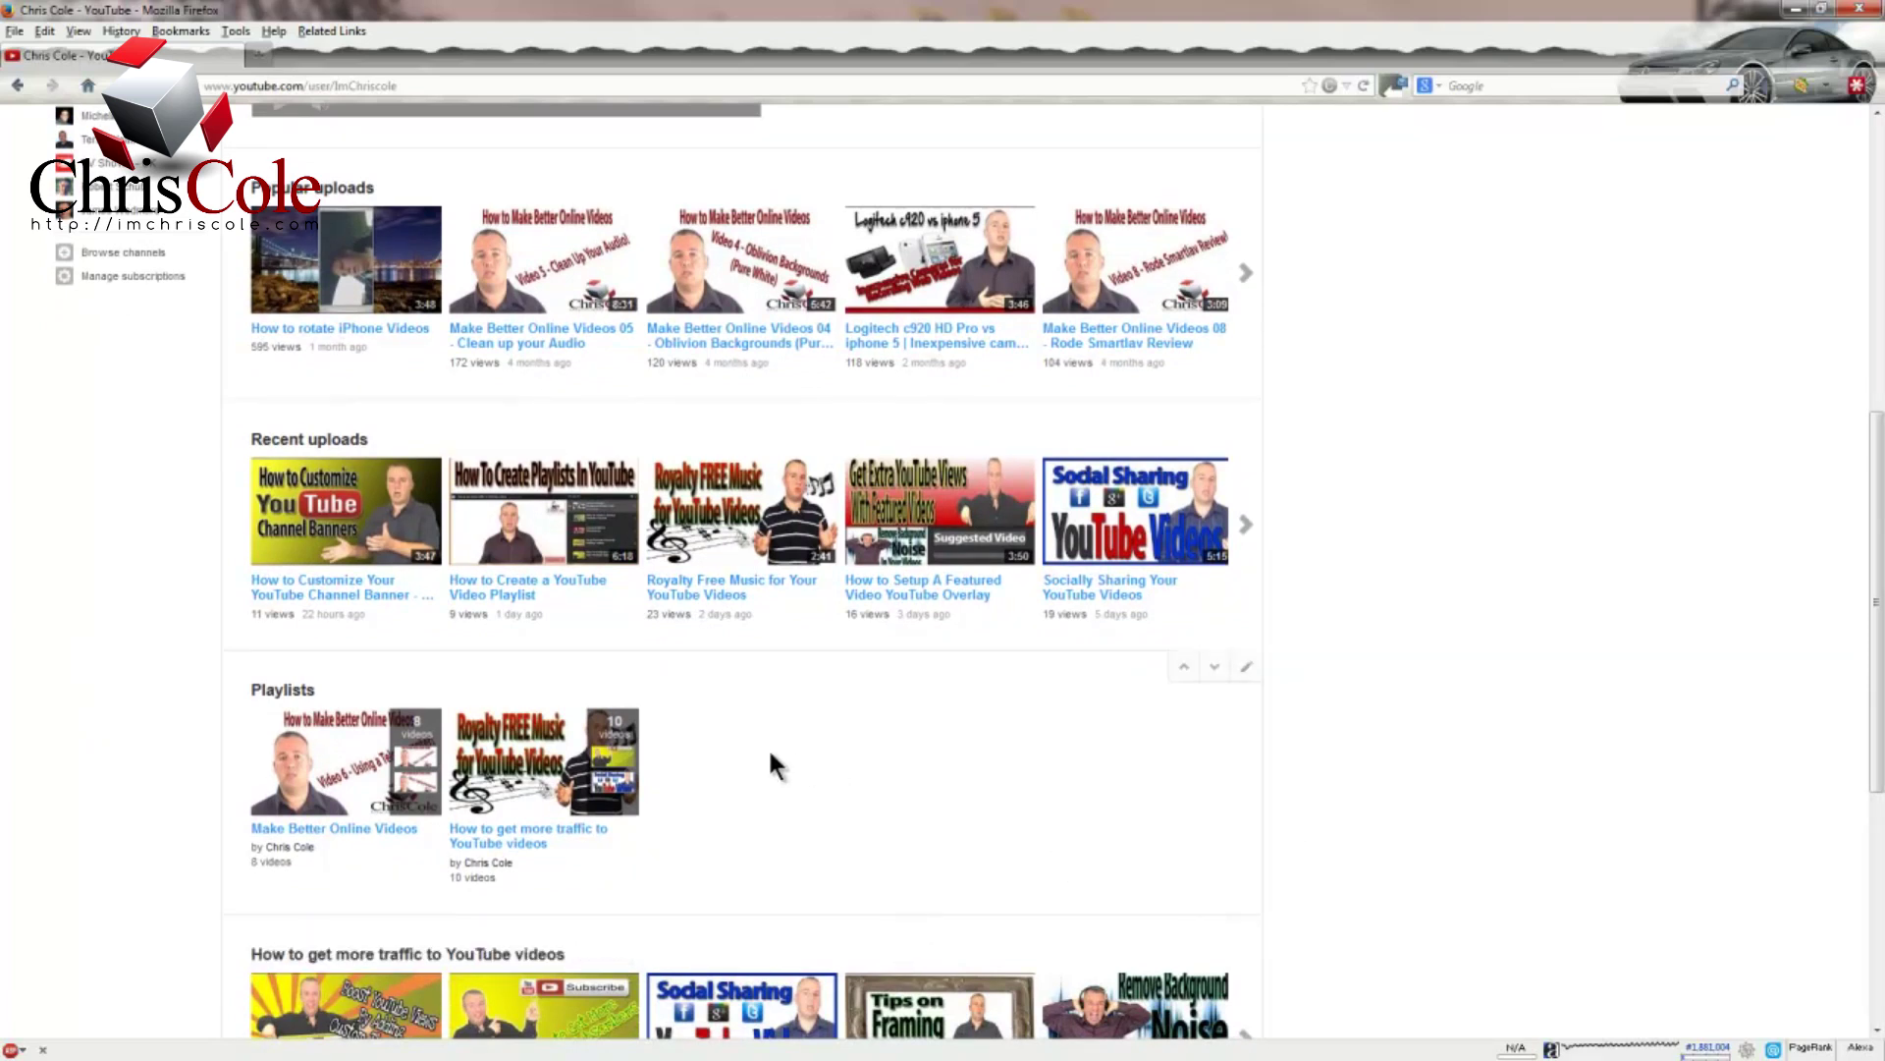
scroll(768, 747, down, 5)
scroll(768, 746, up, 3)
scroll(769, 754, up, 2)
scroll(770, 755, up, 3)
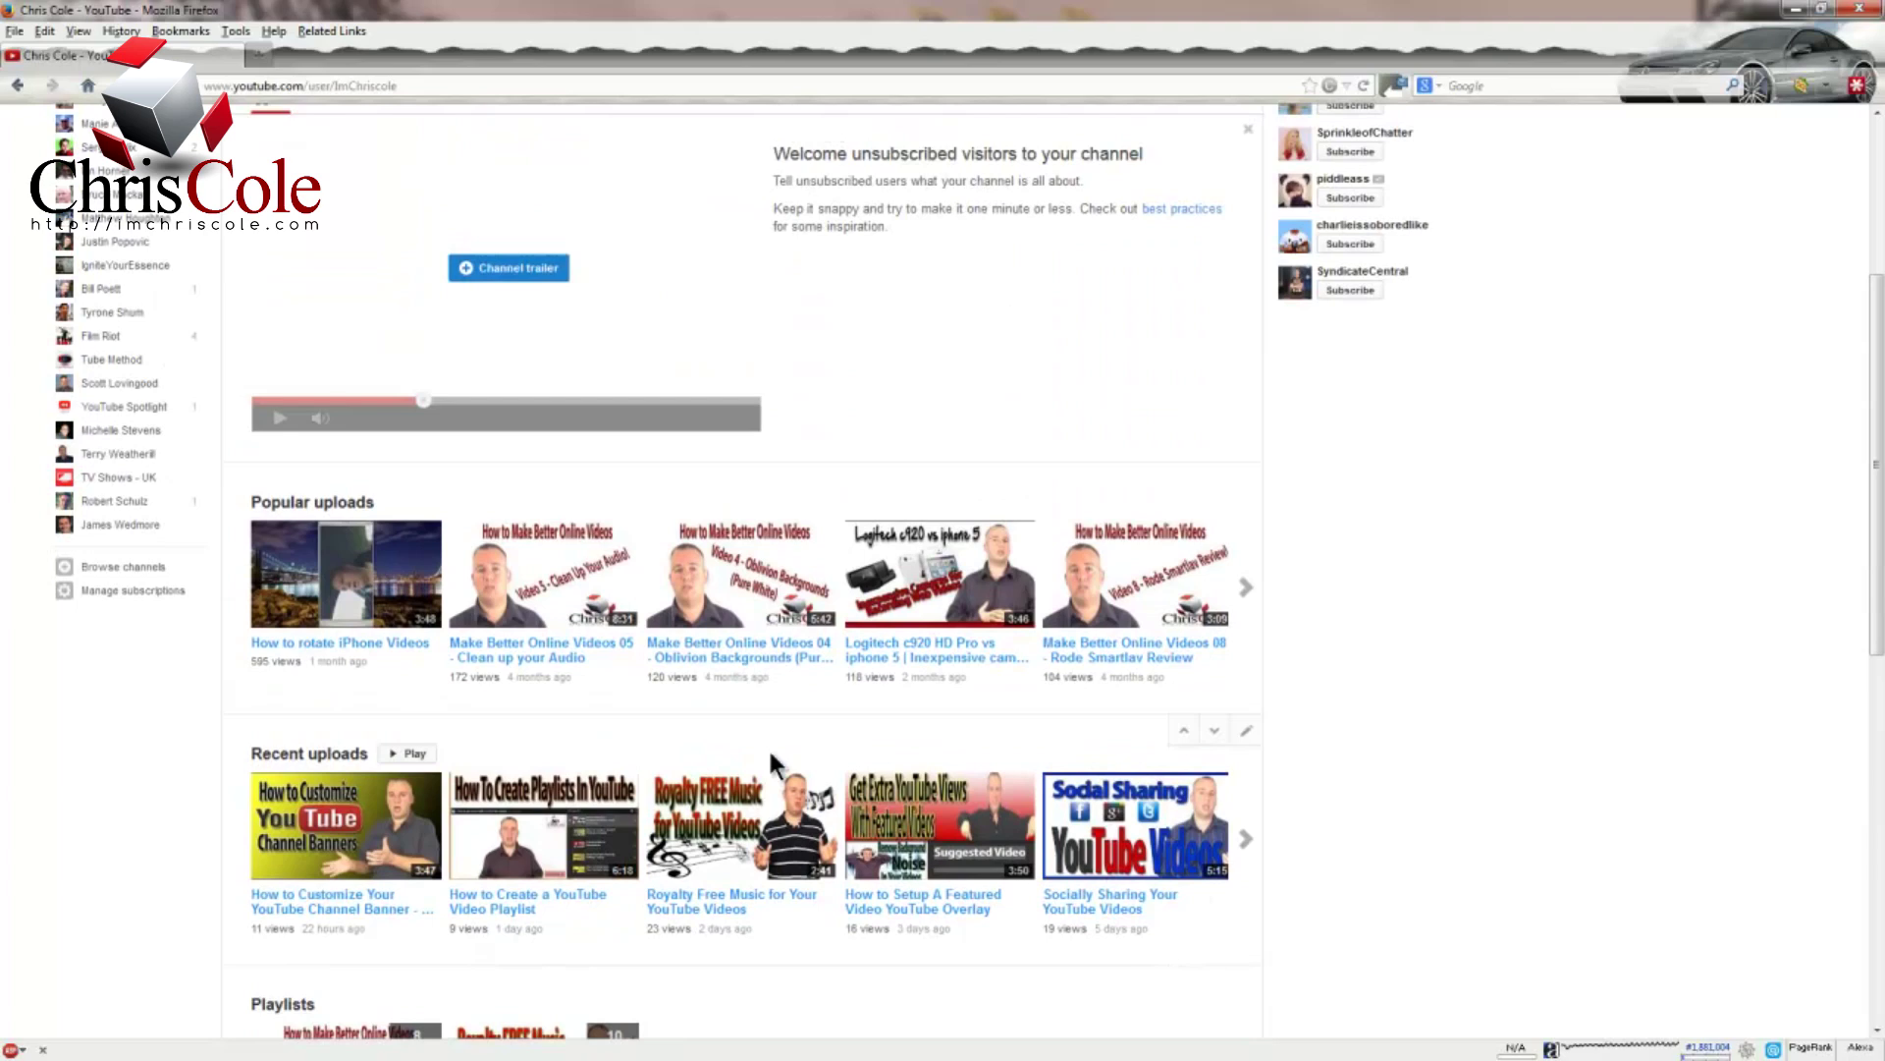
scroll(768, 746, up, 1)
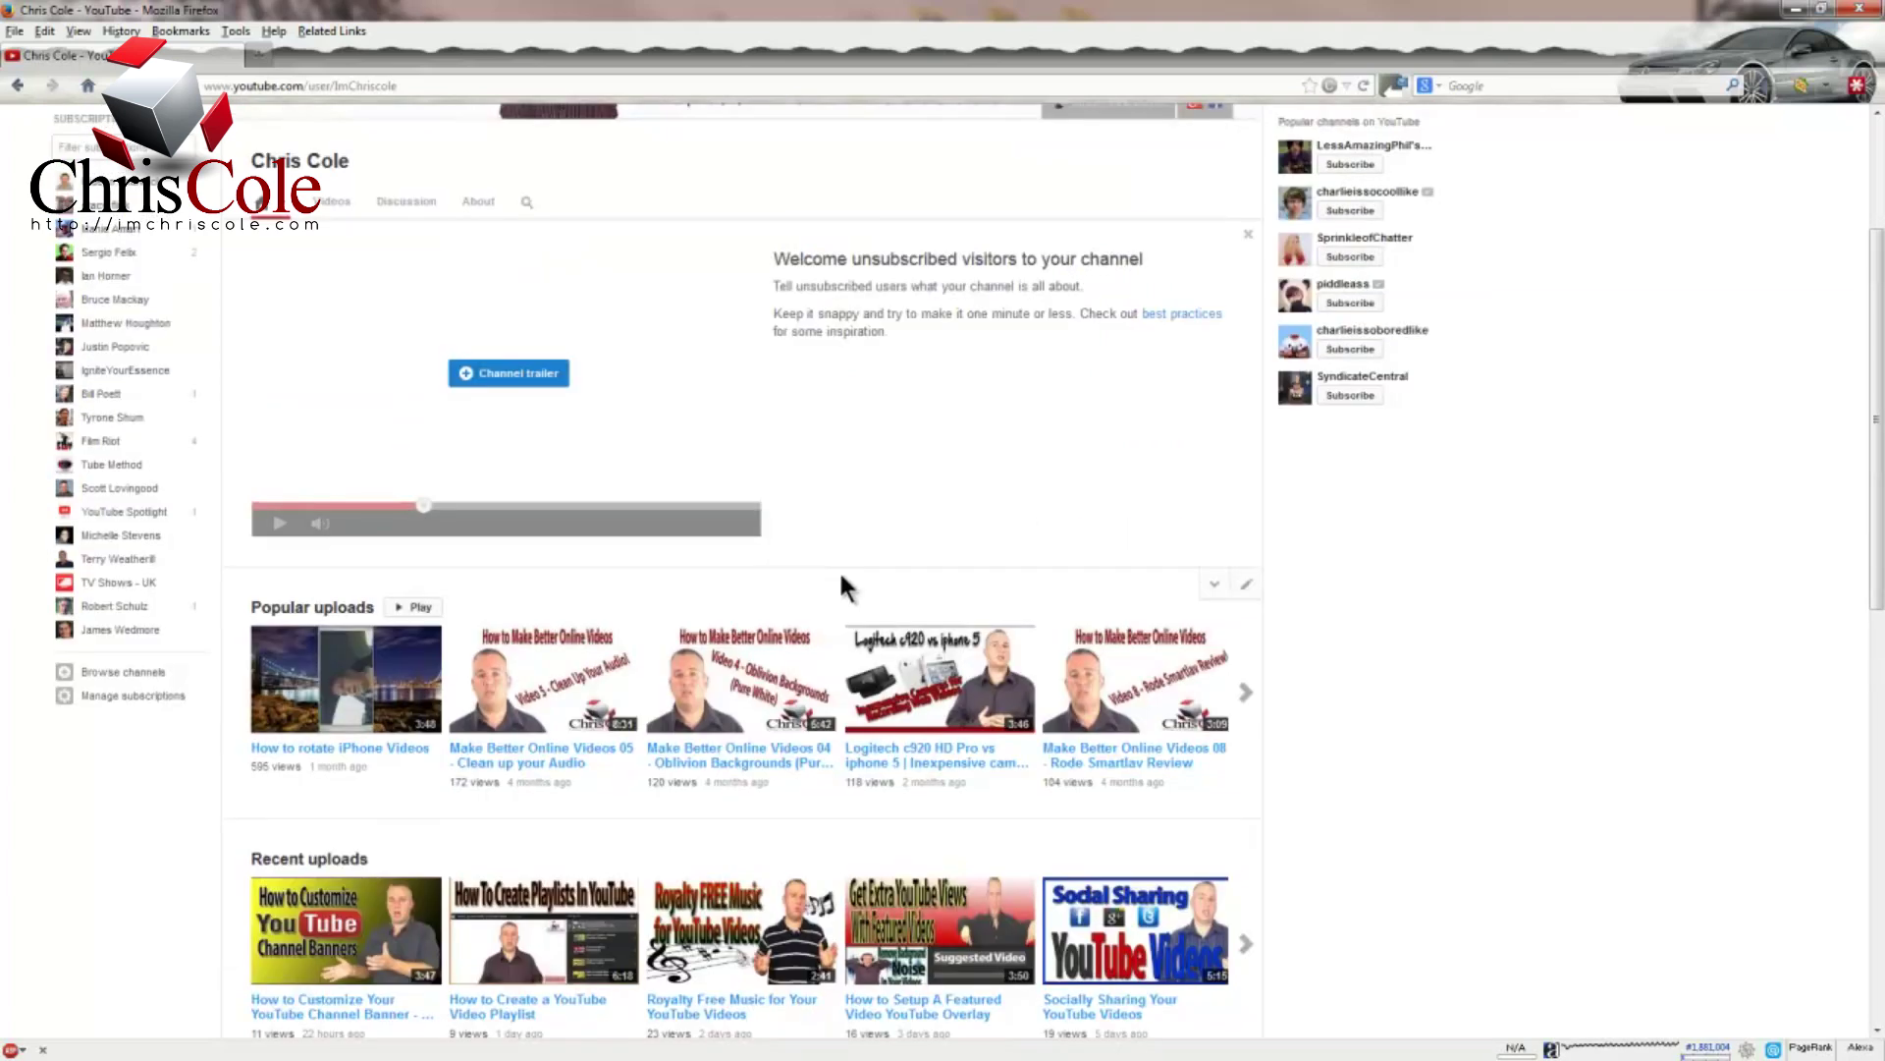